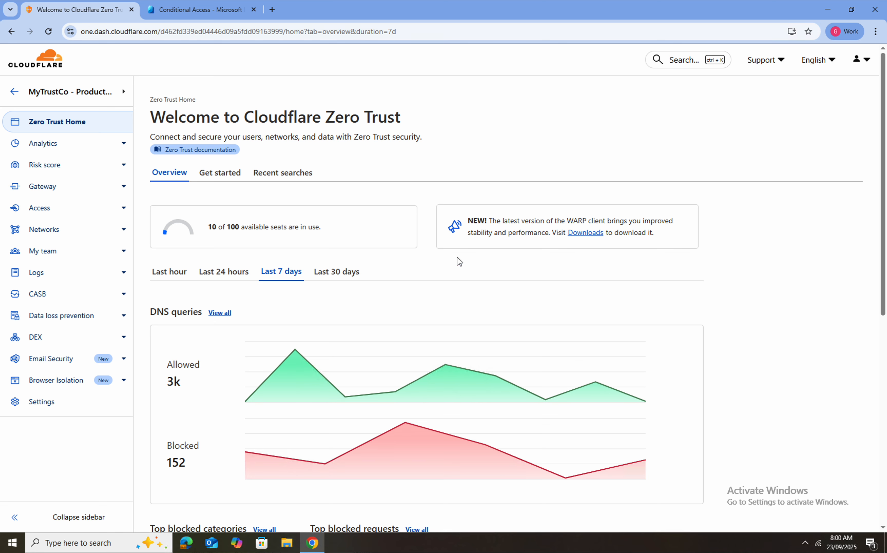
# Confirm WARP is connected and go to Gateway's Egress policies list
pyautogui.click(805, 543)
pyautogui.click(805, 524)
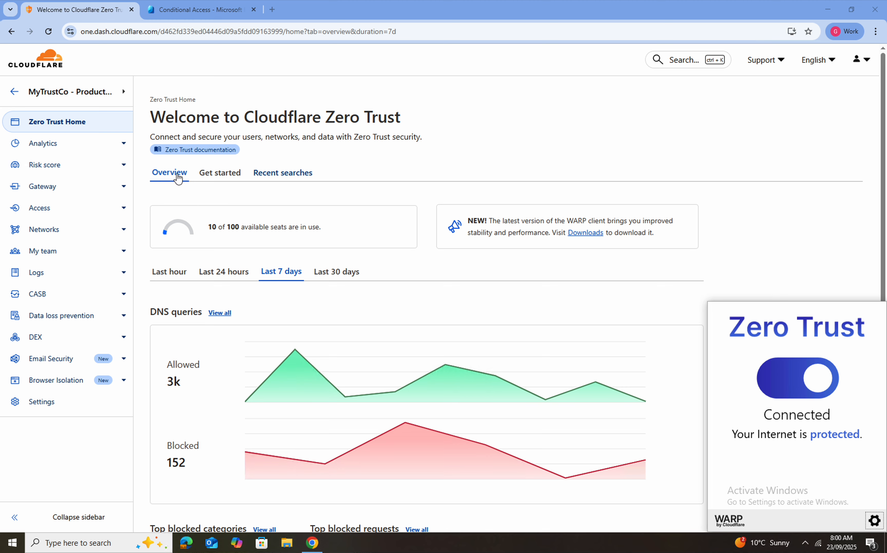
pyautogui.click(46, 191)
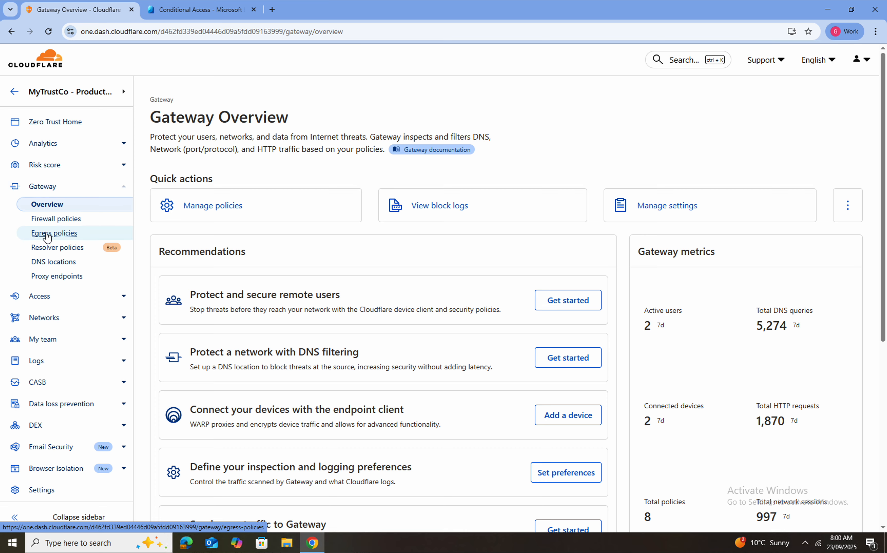
pyautogui.click(47, 235)
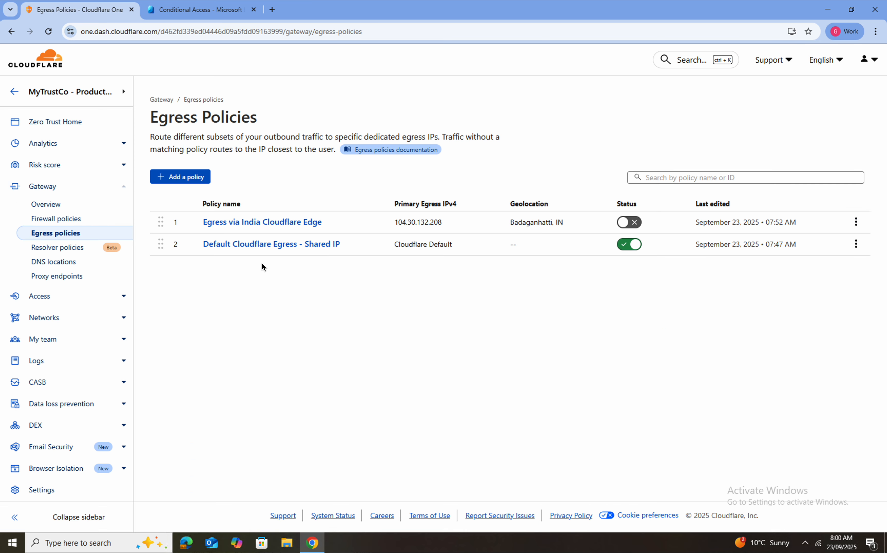
# Open Default Cloudflare Egress - Shared IP for editing and review its default egress settings
pyautogui.click(256, 246)
pyautogui.click(329, 250)
pyautogui.click(238, 252)
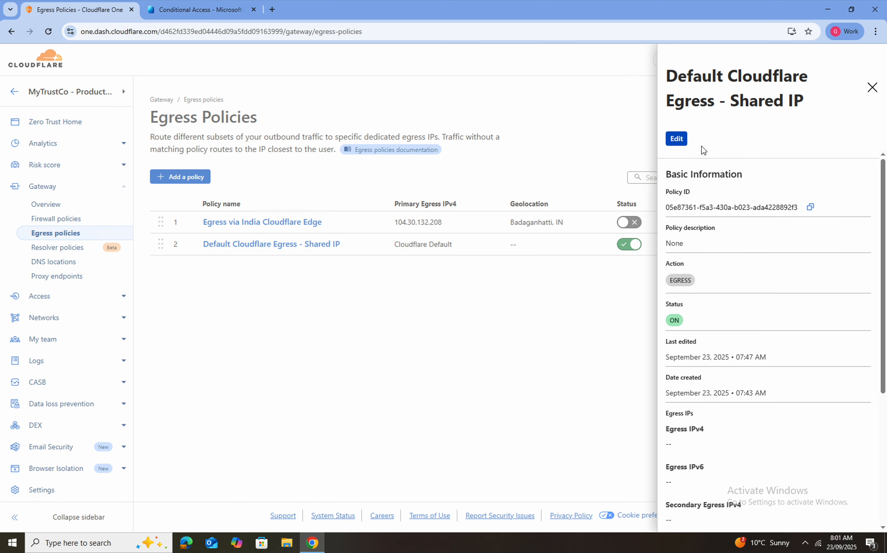
pyautogui.click(681, 141)
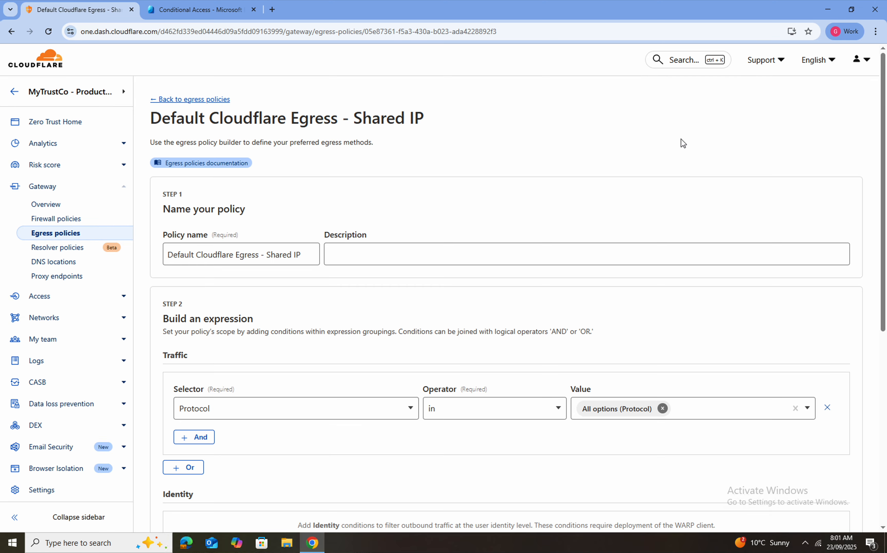
pyautogui.scroll(-8, 681, 143)
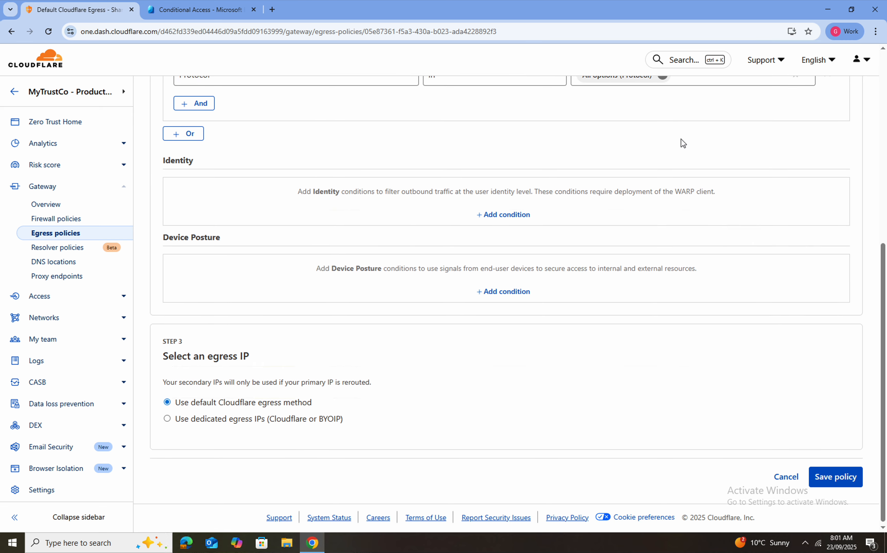
pyautogui.scroll(5, 651, 296)
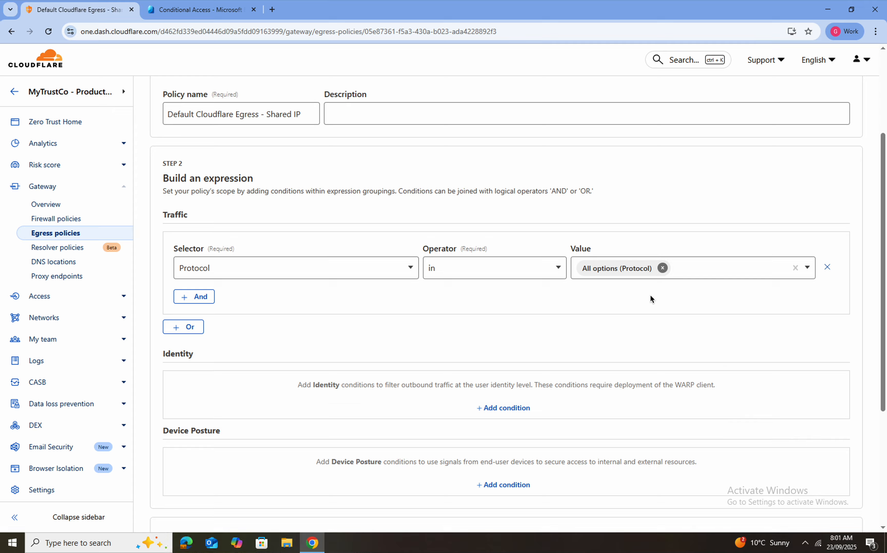
pyautogui.scroll(4, 650, 297)
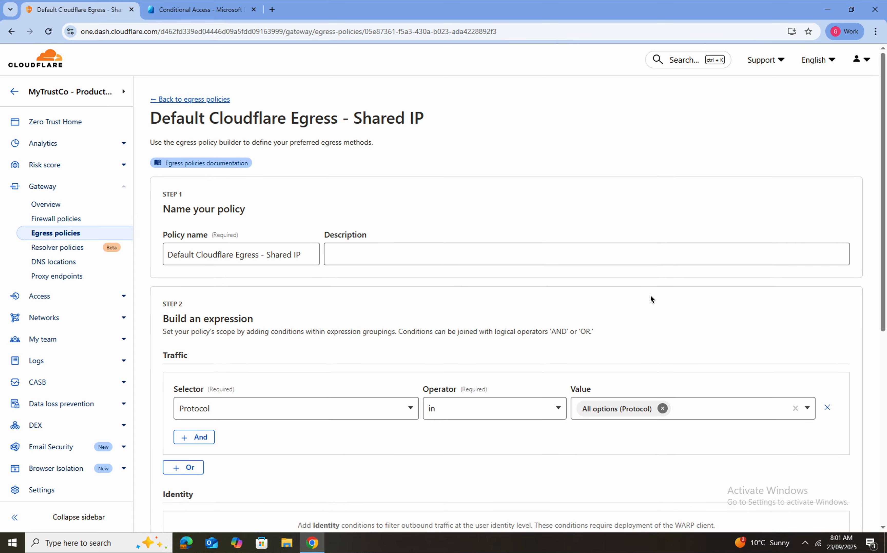
pyautogui.scroll(-7, 650, 296)
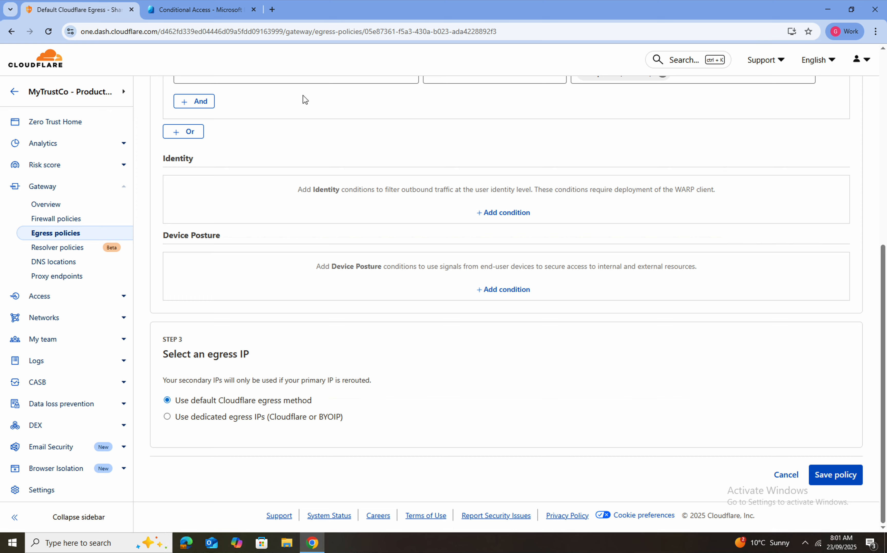
# In Conditional Access, view the Cloudflared Gateway Dedicated Egress named location and its 104.30.132.208/32 range
pyautogui.click(222, 15)
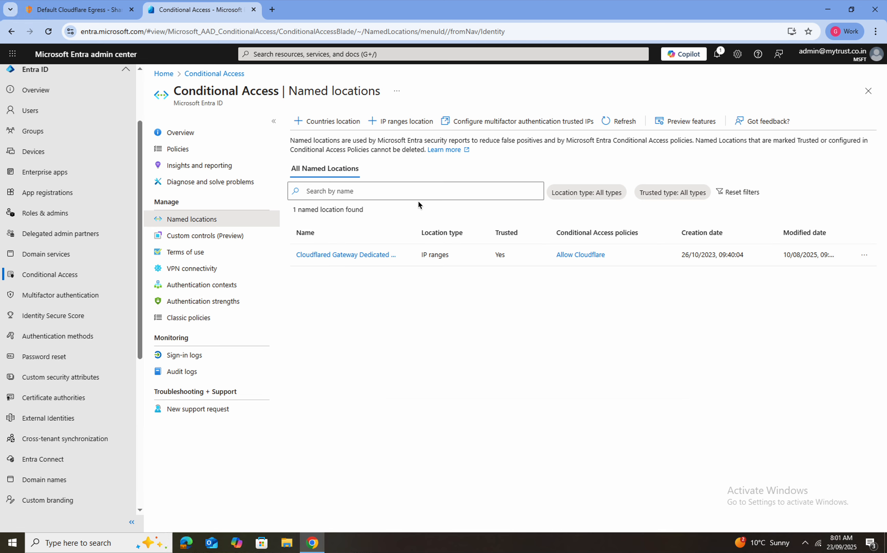
pyautogui.click(347, 256)
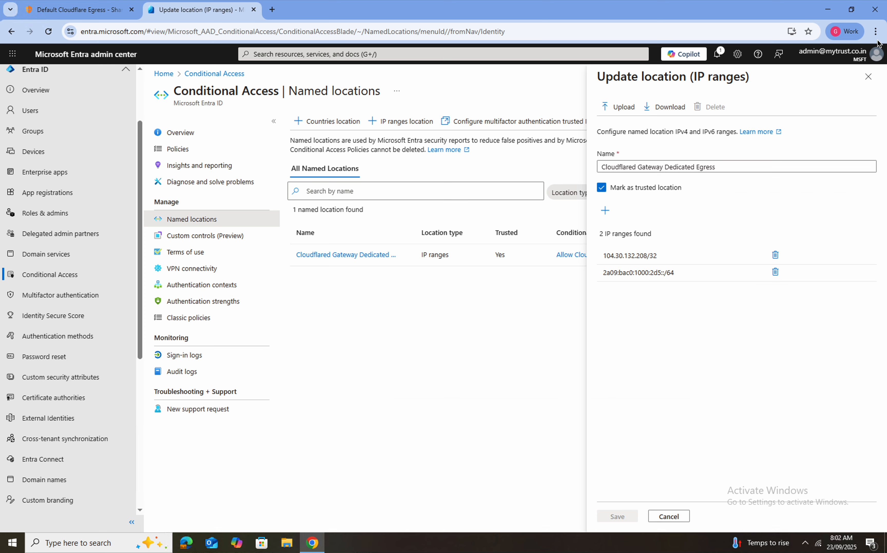
pyautogui.click(805, 543)
pyautogui.click(806, 528)
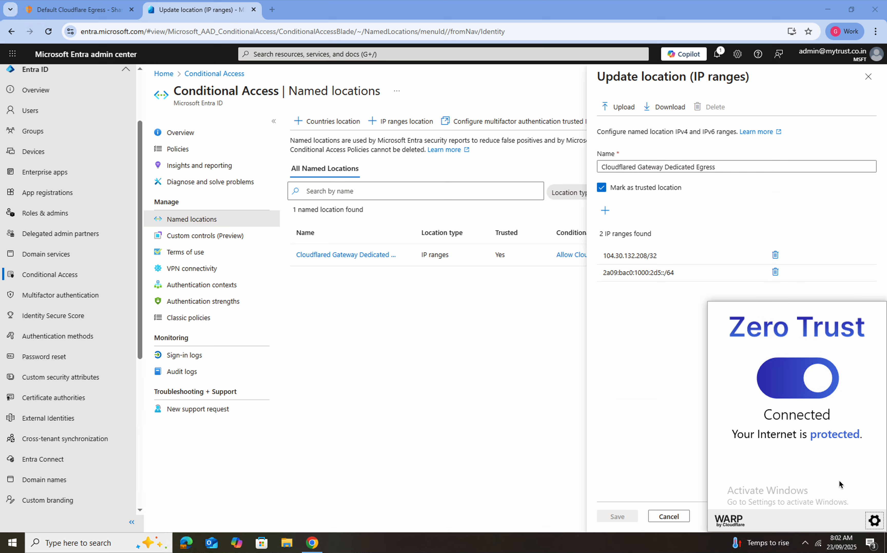
pyautogui.click(874, 521)
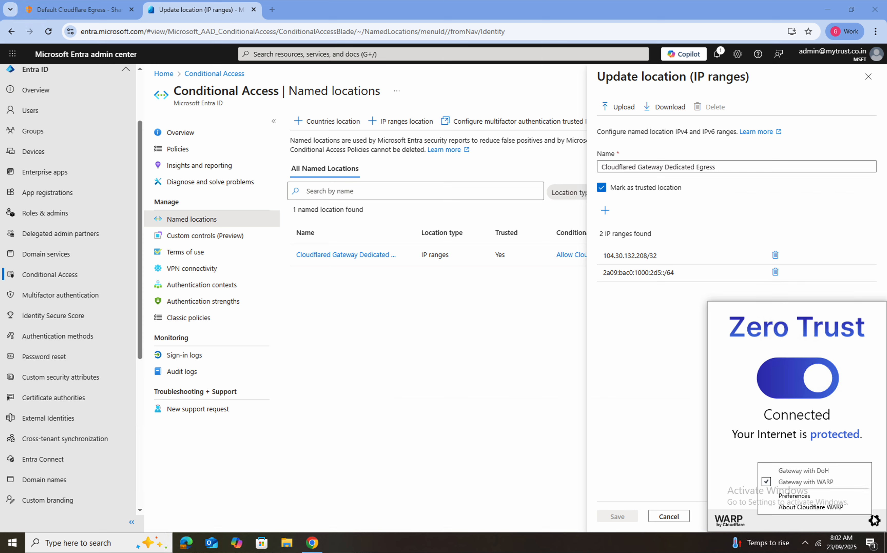
pyautogui.click(802, 496)
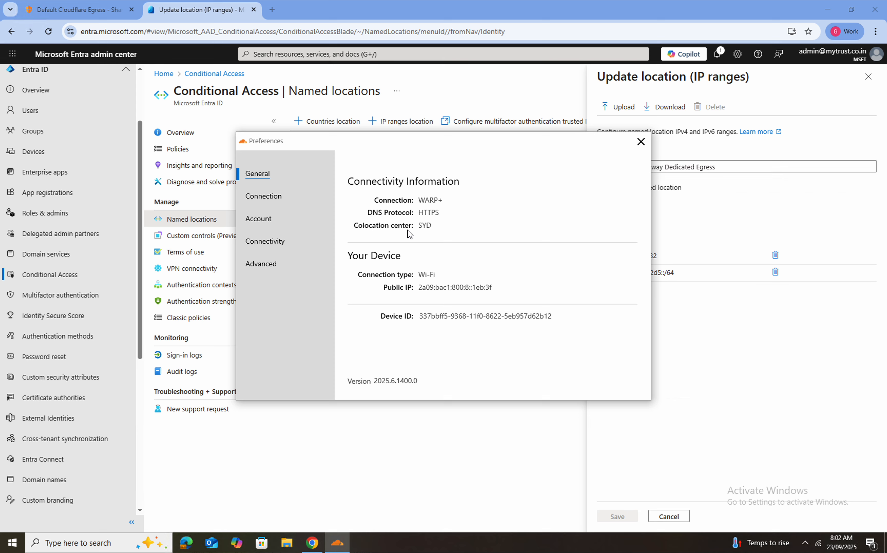
pyautogui.click(640, 142)
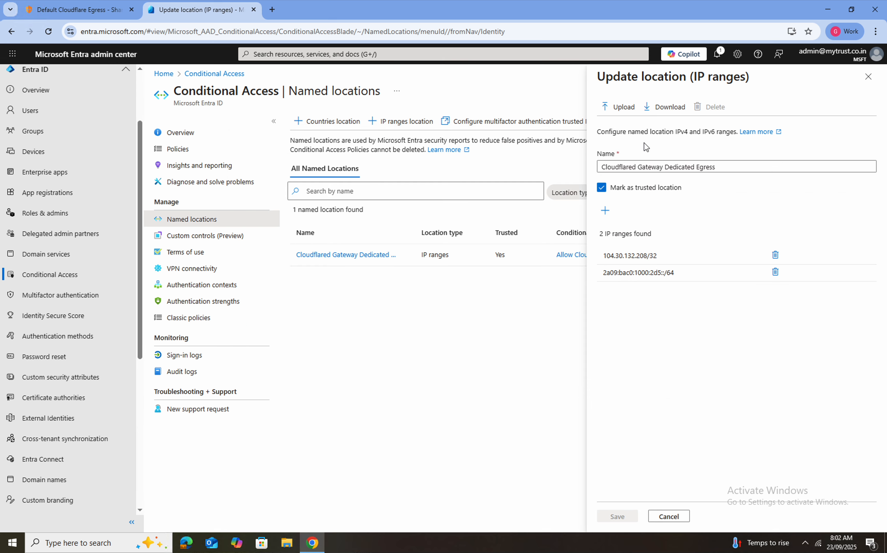
pyautogui.click(876, 31)
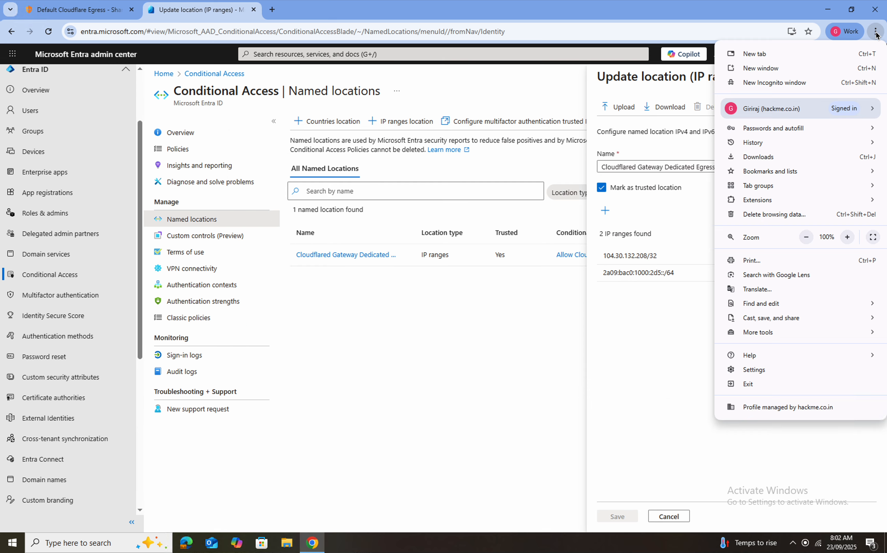
pyautogui.click(787, 82)
pyautogui.write('ip')
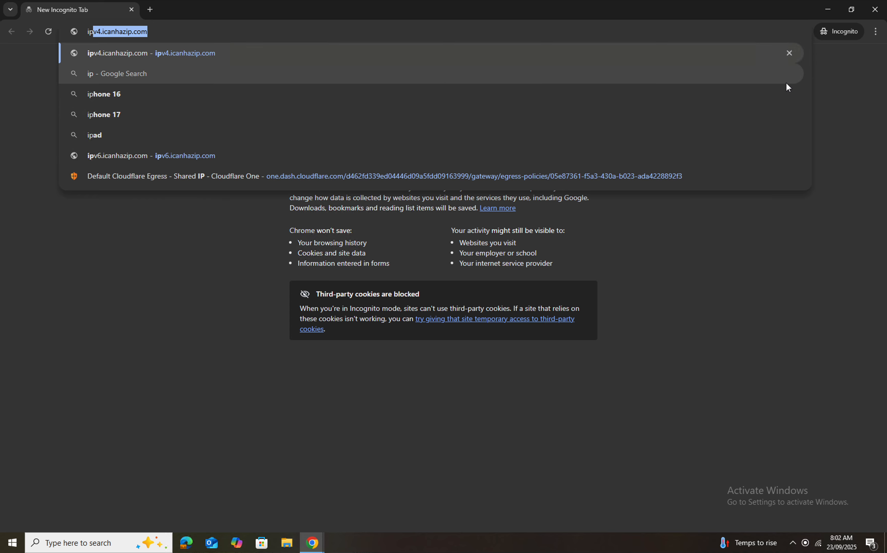
pyautogui.press('Return')
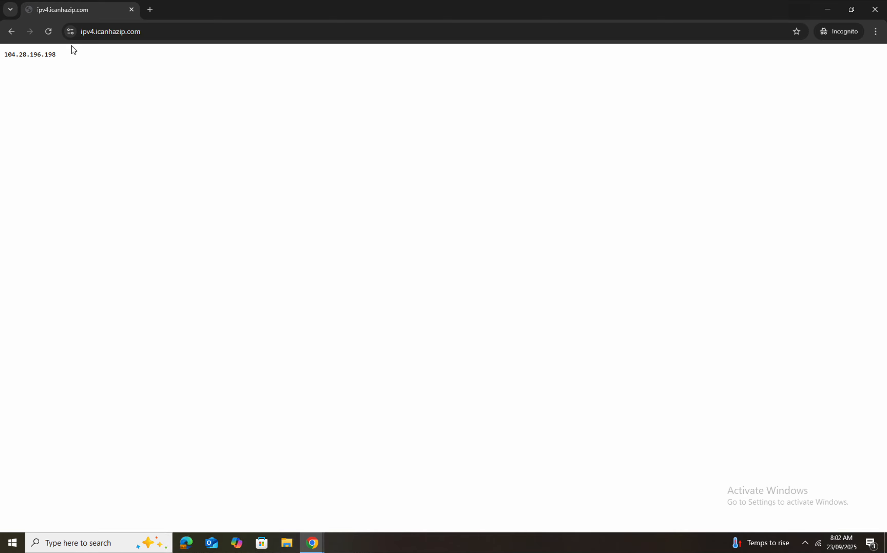
pyautogui.hotkey('ctrl', 'Up')
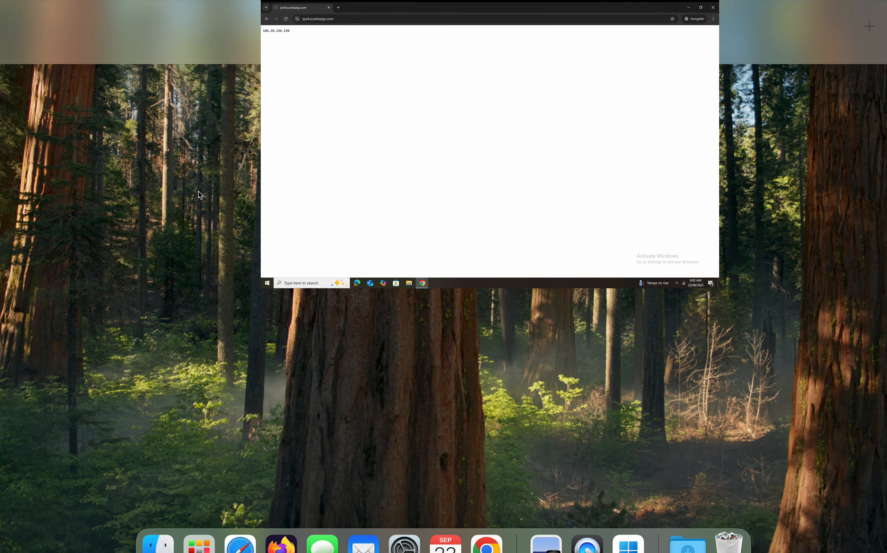
pyautogui.click(517, 55)
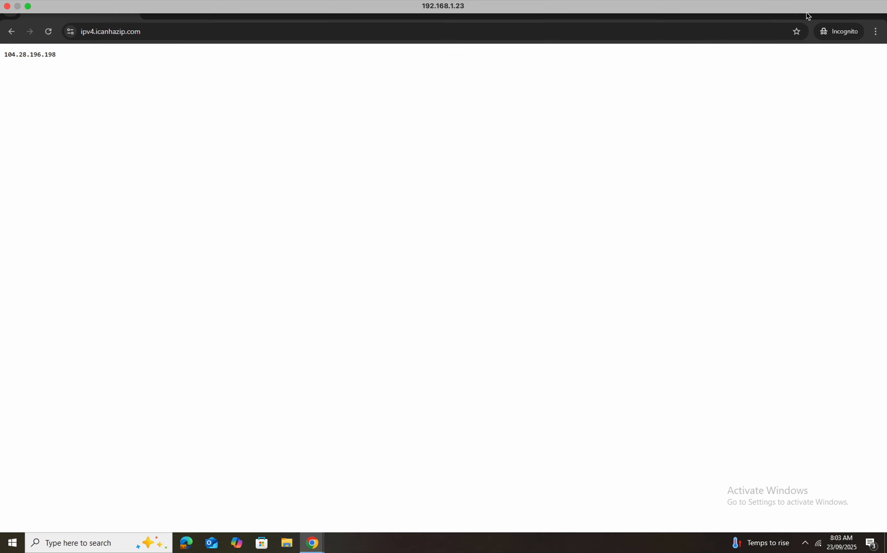
pyautogui.click(879, 11)
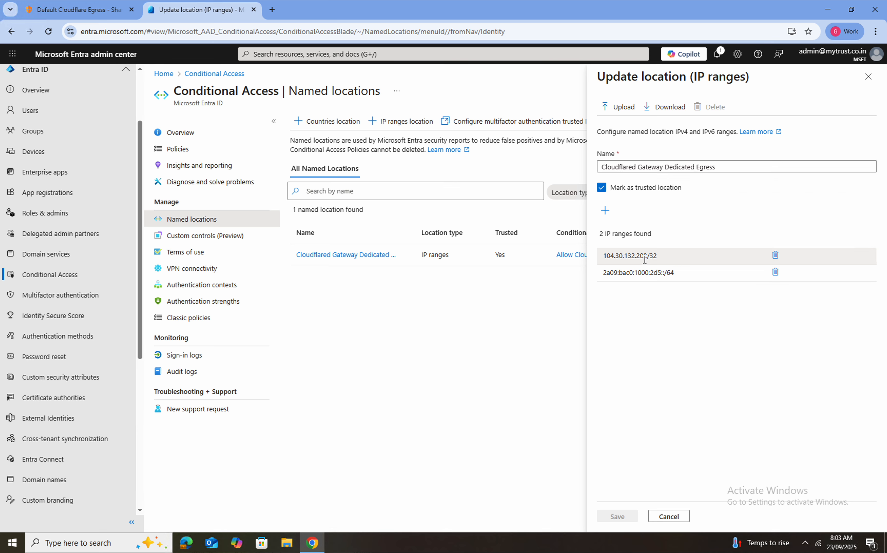
# Check the public IPv4 on ipv4.icanhazip.com in a new incognito window
pyautogui.click(875, 31)
pyautogui.click(784, 85)
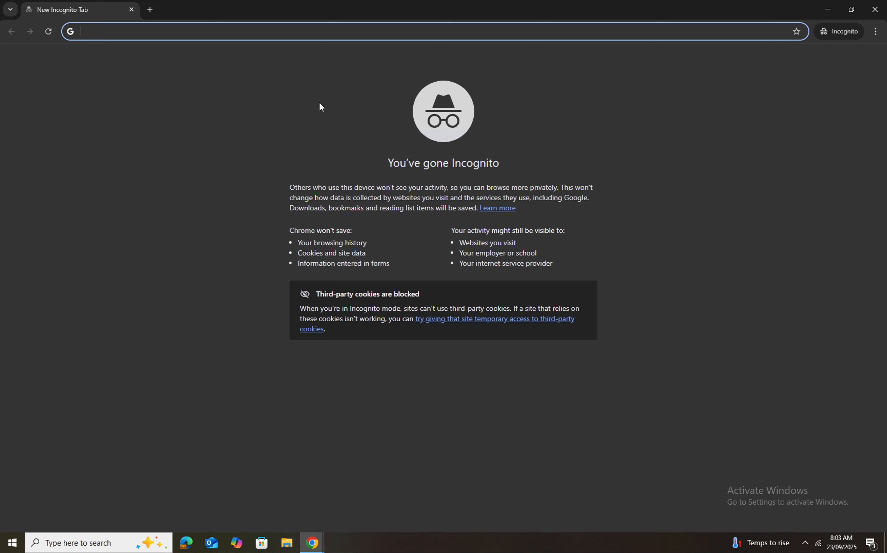
pyautogui.write('ipv4.icanhazip.com')
pyautogui.press('Return')
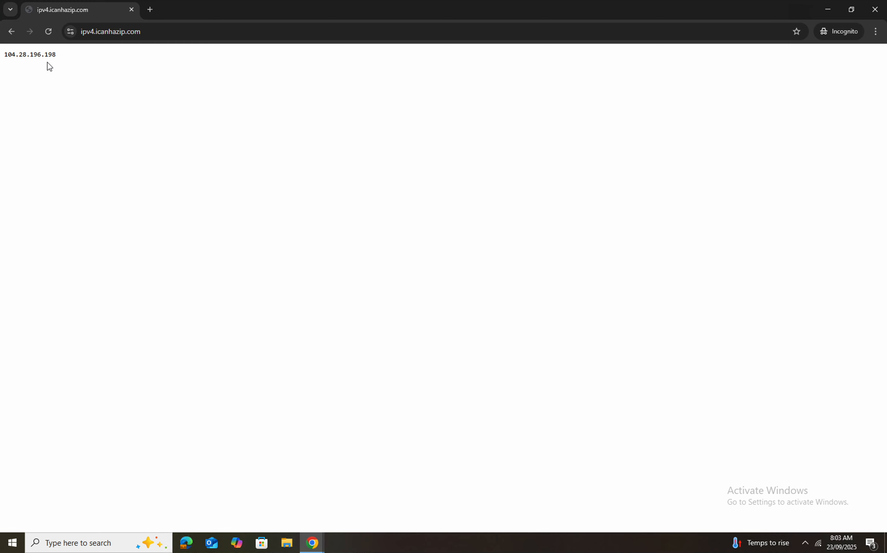
# Search 'outlook login' in a new tab, open the Outlook result and choose Sign in
pyautogui.click(150, 10)
pyautogui.write('outy')
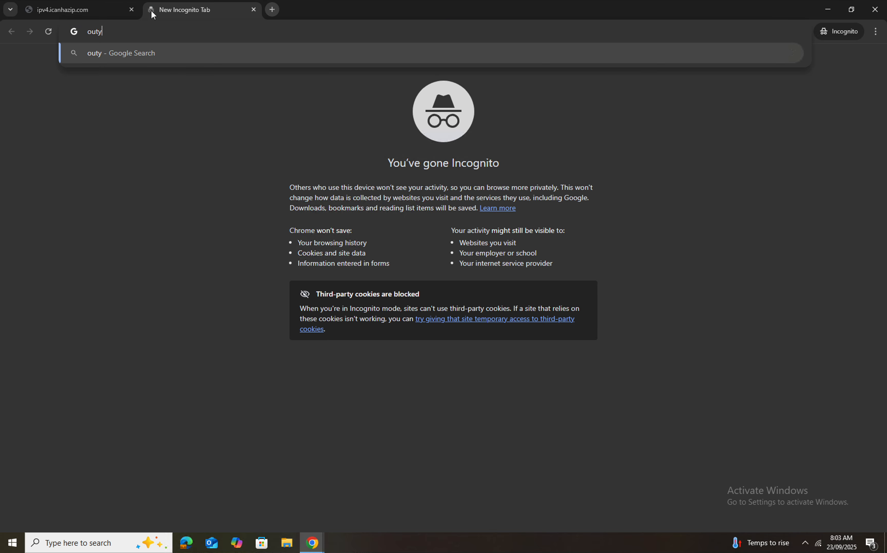
pyautogui.press('BackSpace')
pyautogui.write('look pogi')
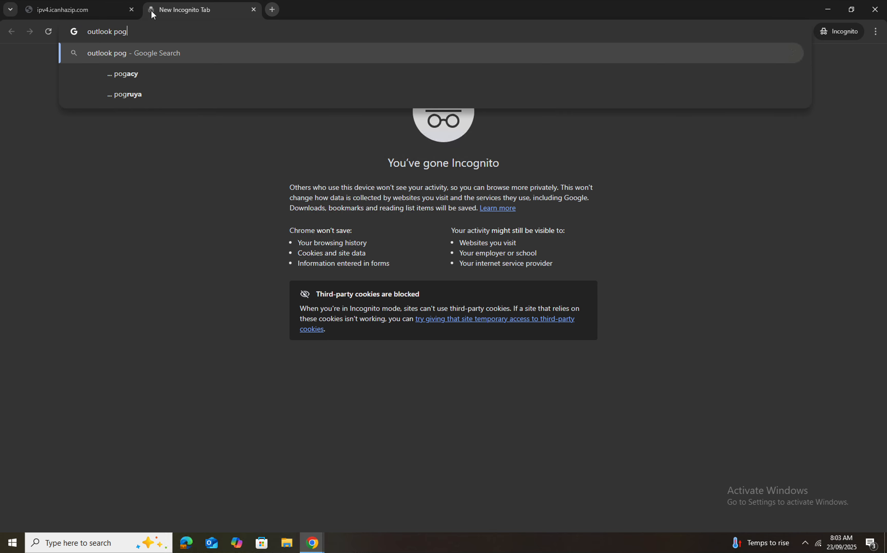
pyautogui.press('BackSpace')
pyautogui.press('BackSpace')
pyautogui.press('BackSpace')
pyautogui.press('BackSpace')
pyautogui.write('login')
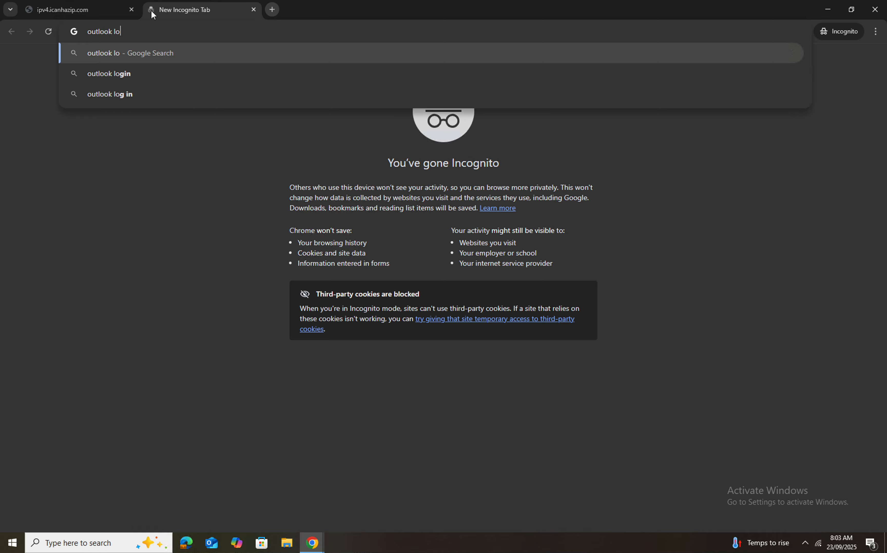
pyautogui.press('Return')
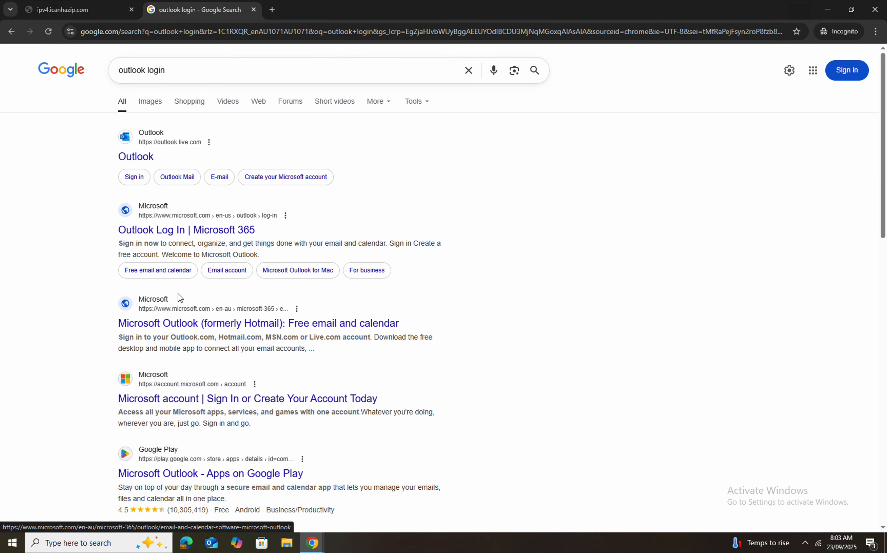
pyautogui.click(135, 156)
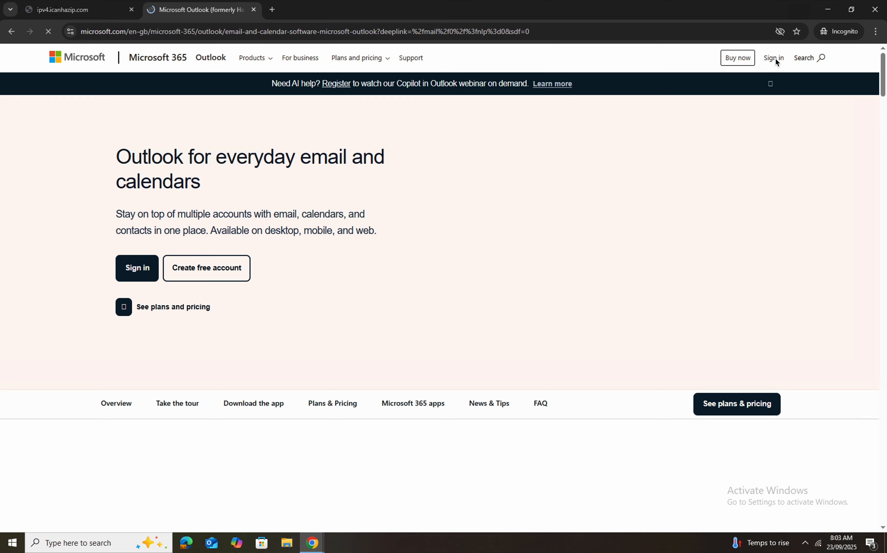
pyautogui.click(772, 62)
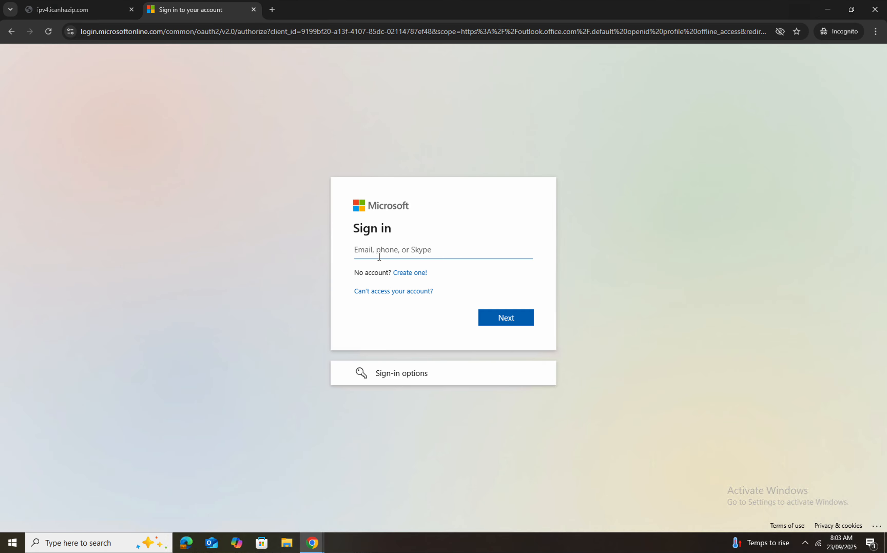
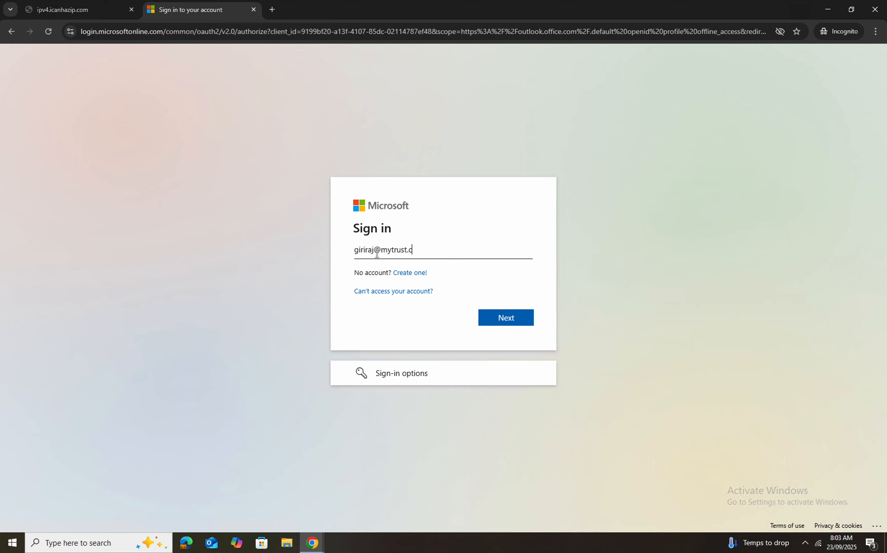
# Sign in with the work account's e-mail address and password
pyautogui.press('Return')
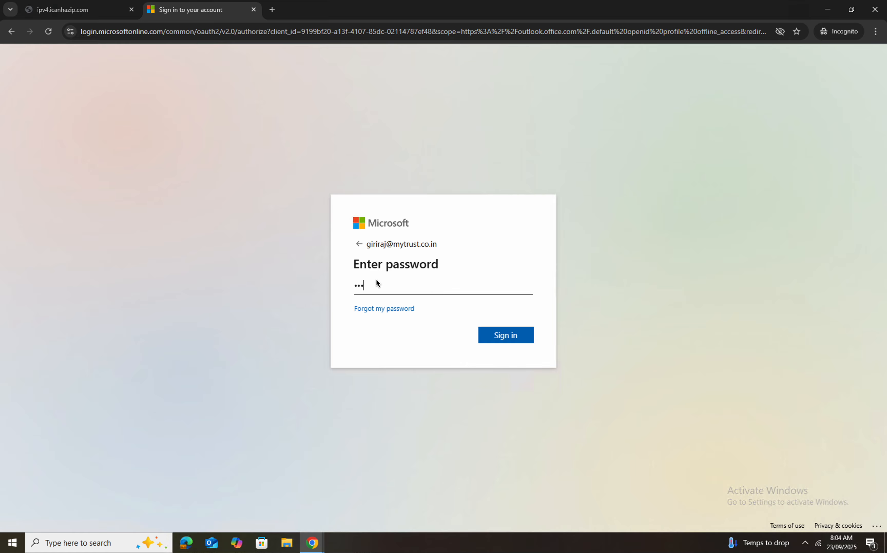
pyautogui.write('••••')
pyautogui.press('Return')
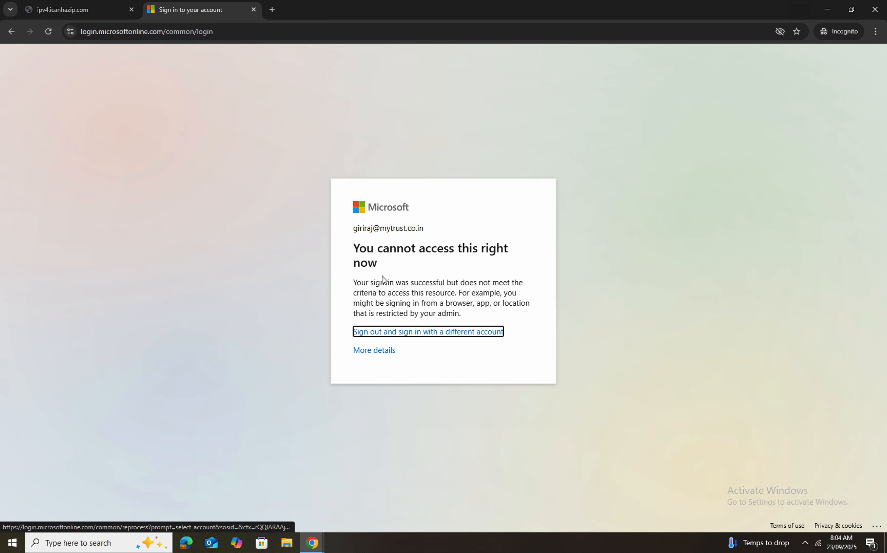
# View the error 53003 details and compare the test IP 104.28.196.198 on the icanhazip tab
pyautogui.click(374, 350)
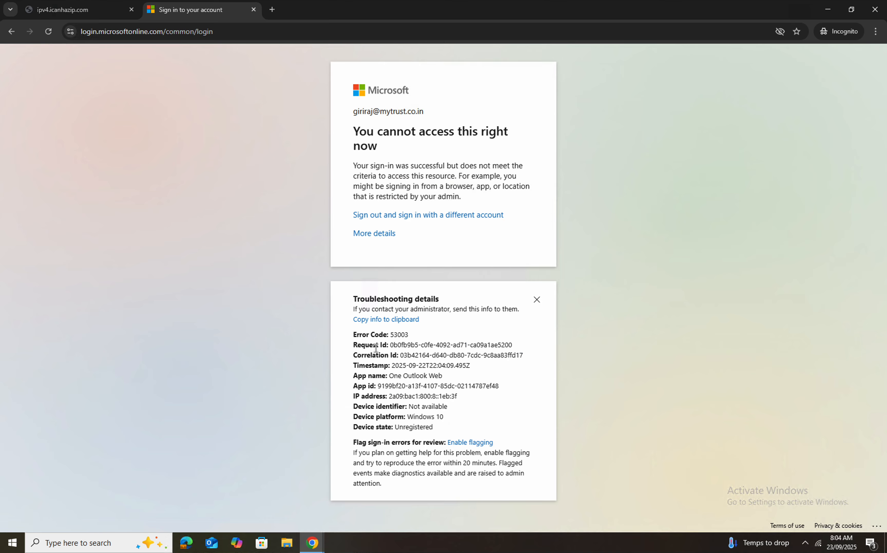
pyautogui.click(85, 15)
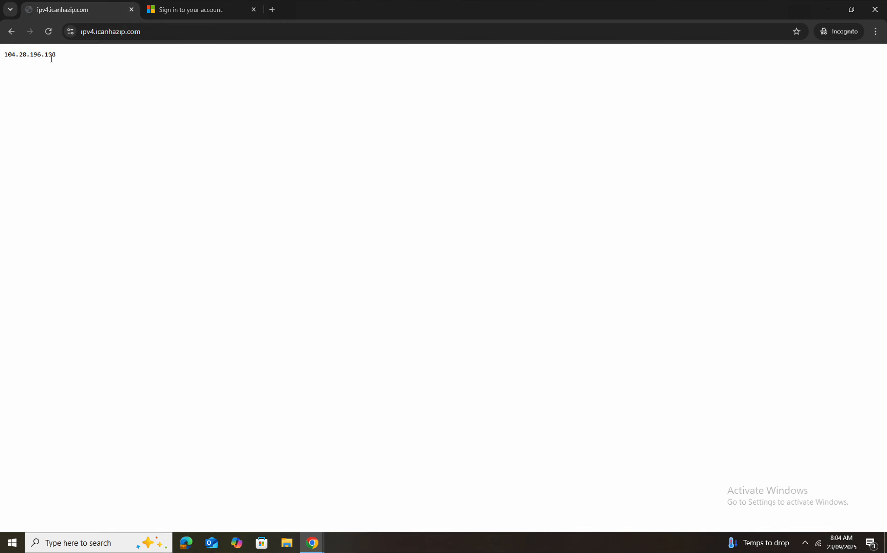
pyautogui.click(206, 11)
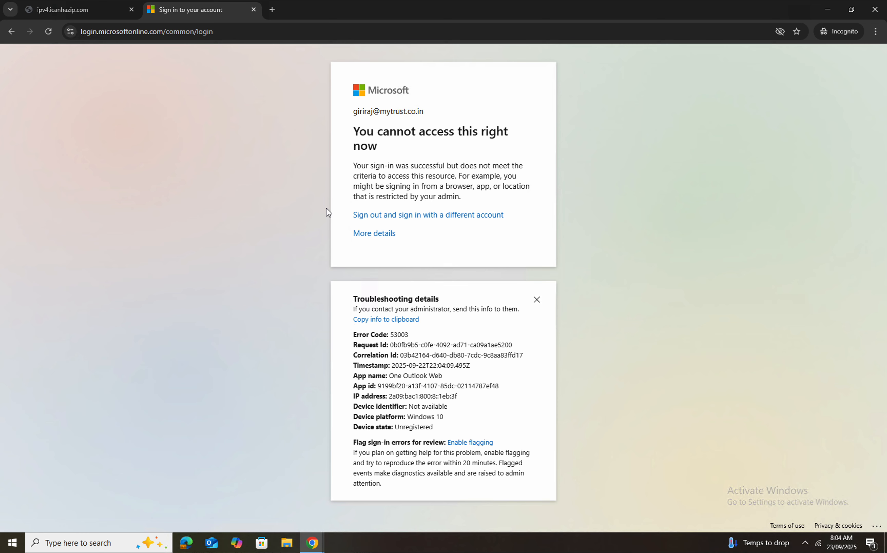
# Close the incognito window and disconnect the WARP client
pyautogui.click(875, 11)
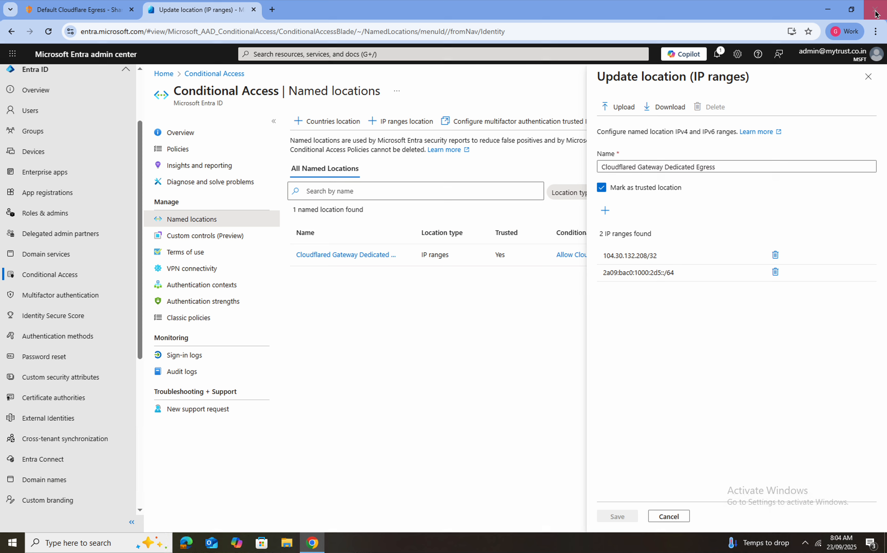
pyautogui.click(805, 543)
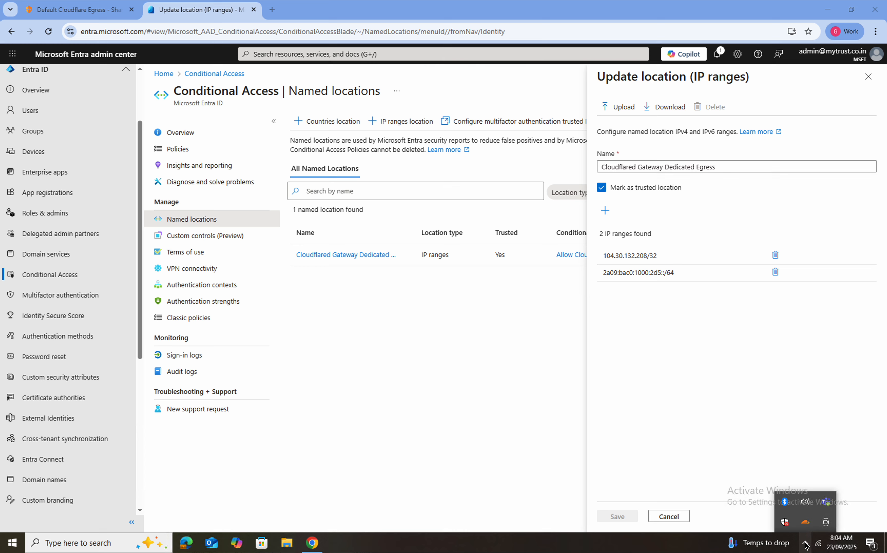
pyautogui.click(805, 522)
pyautogui.click(817, 379)
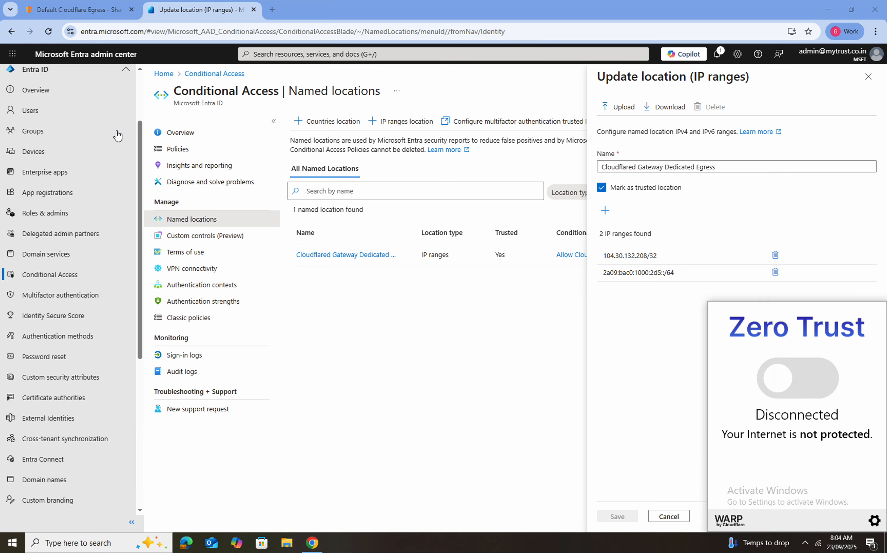
# Compare the disabled India policy's 104.30.132.208 with Entra's trusted range 104.30.132.208/32
pyautogui.click(98, 11)
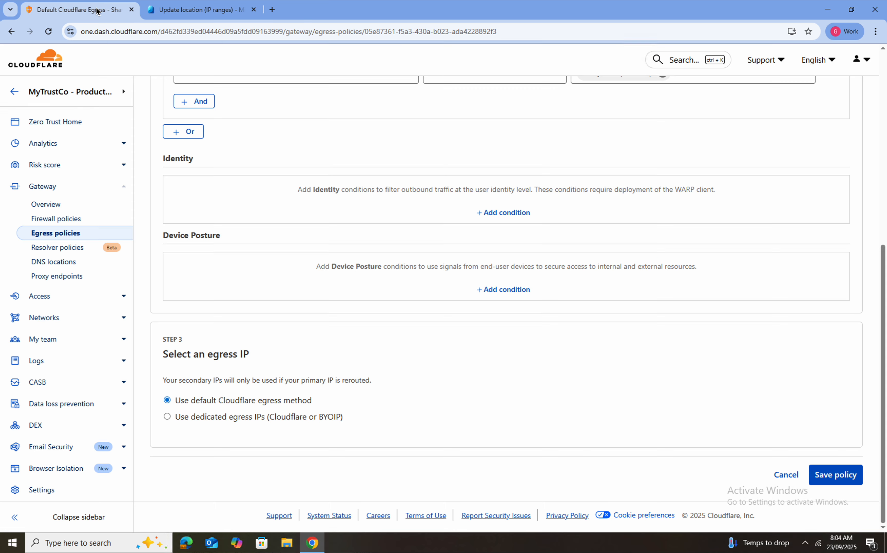
pyautogui.click(45, 240)
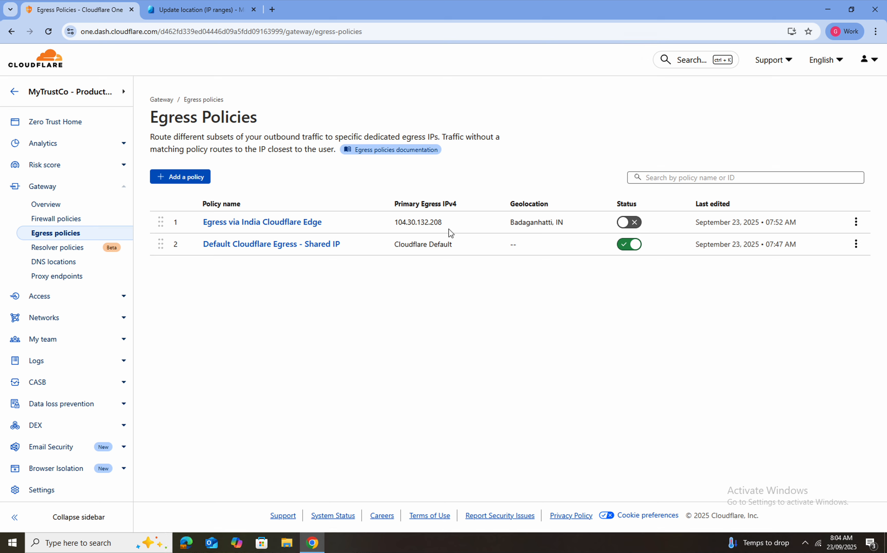
pyautogui.click(183, 11)
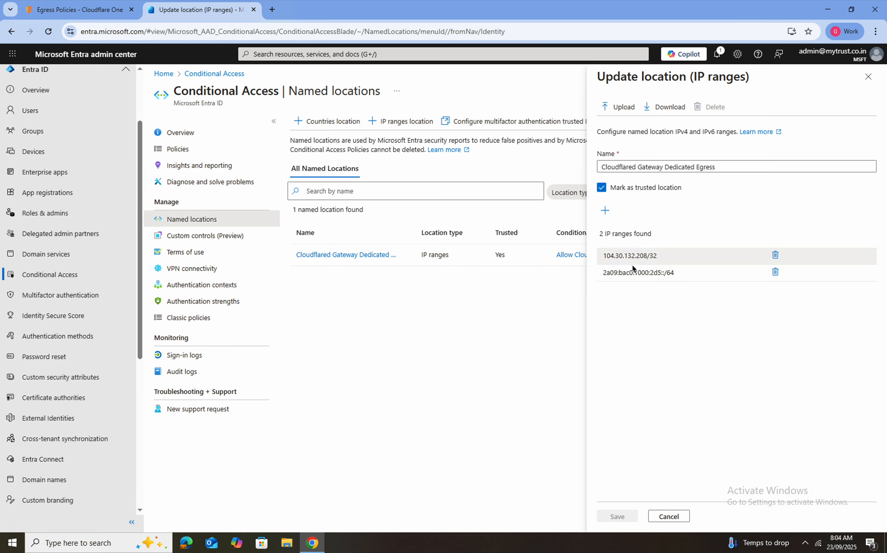
pyautogui.tripleClick(606, 255)
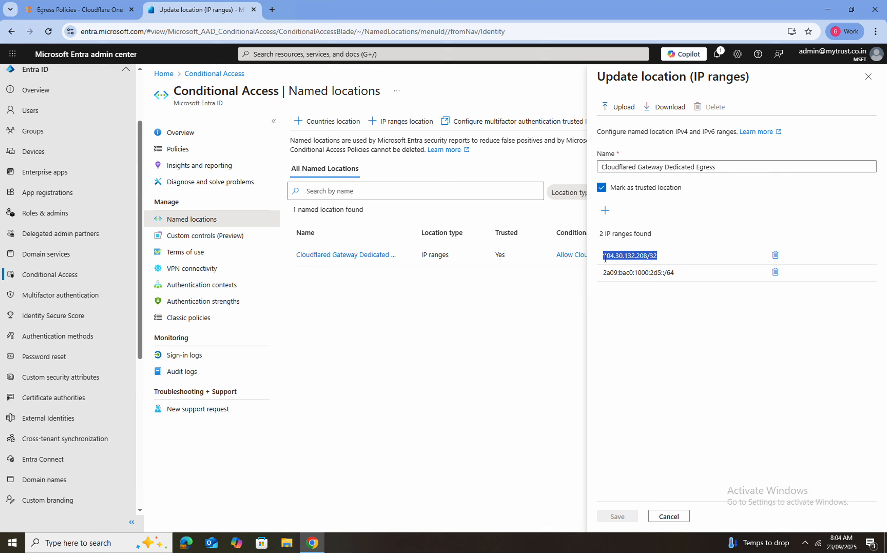
pyautogui.click(85, 8)
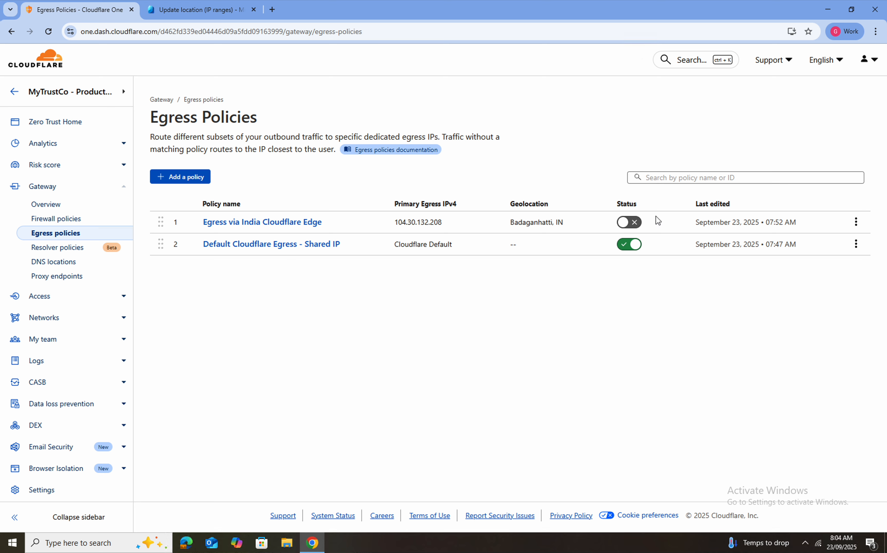
# Enable Egress via India Cloudflare Edge and confirm its dedicated egress IP 104.30.132.208
pyautogui.click(620, 224)
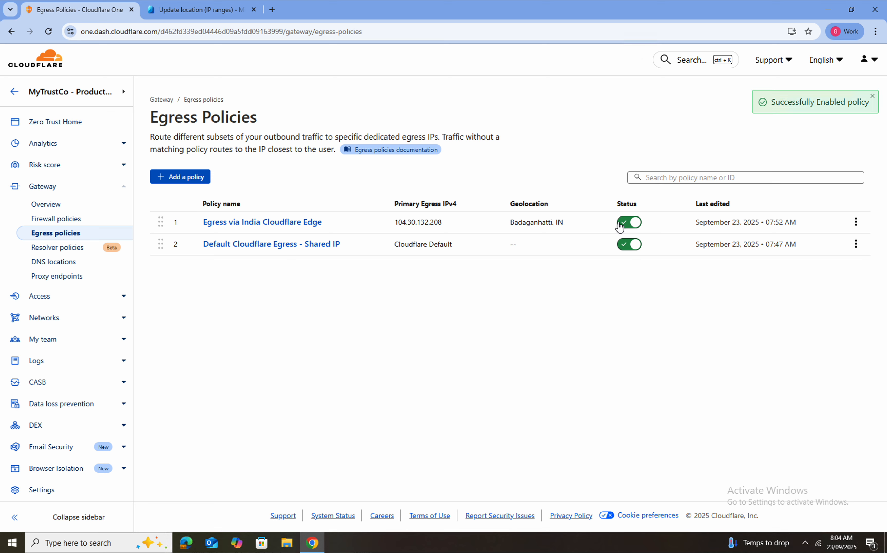
pyautogui.click(855, 222)
pyautogui.click(830, 242)
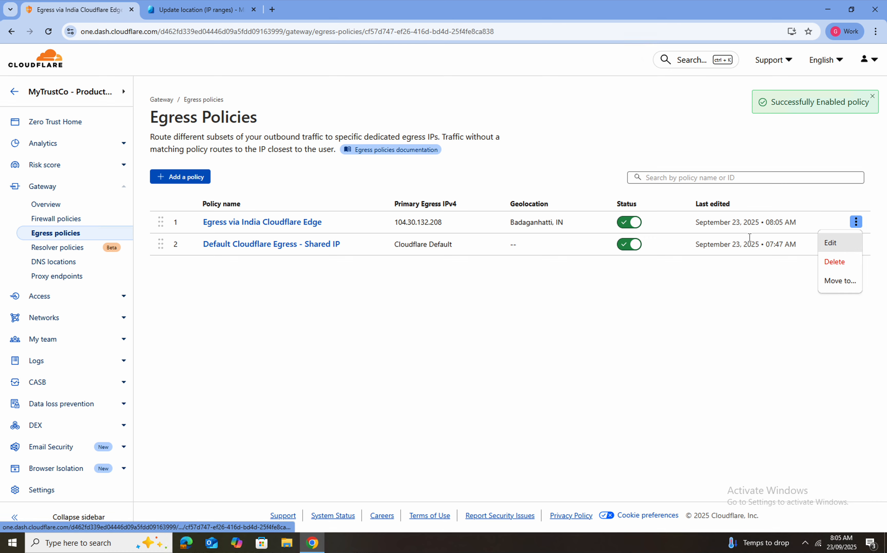
pyautogui.scroll(-2, 264, 263)
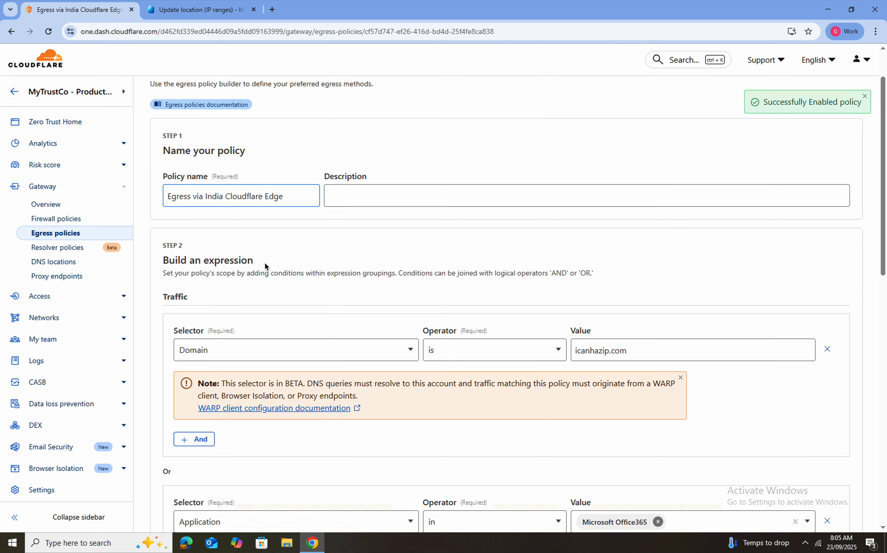
pyautogui.scroll(-1, 265, 262)
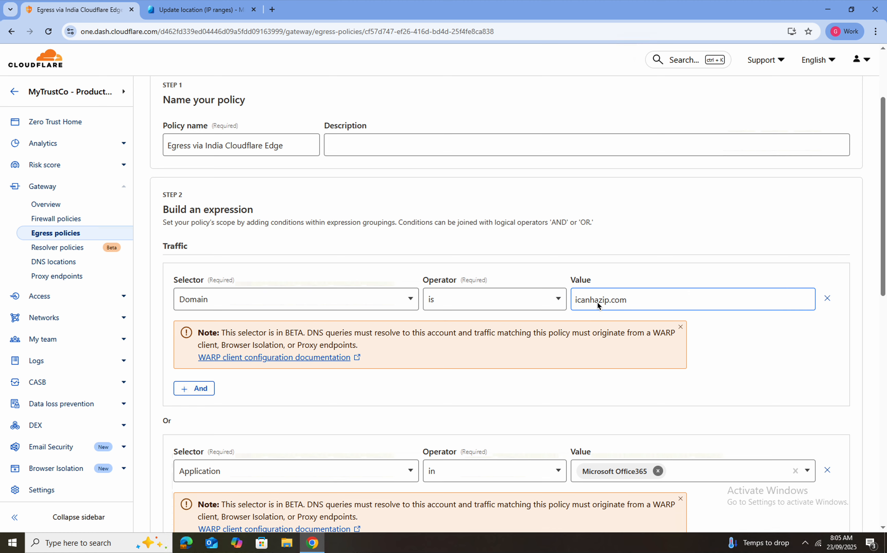
pyautogui.scroll(-5, 631, 303)
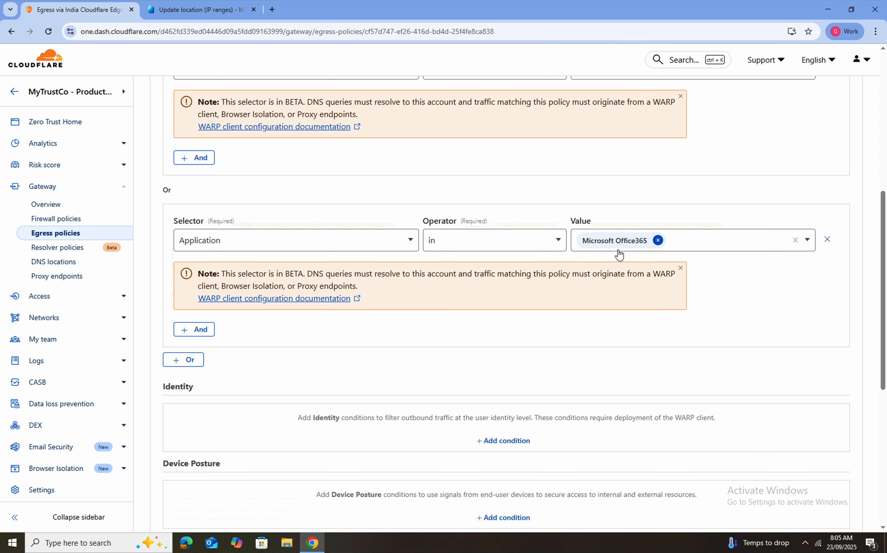
pyautogui.scroll(-7, 551, 313)
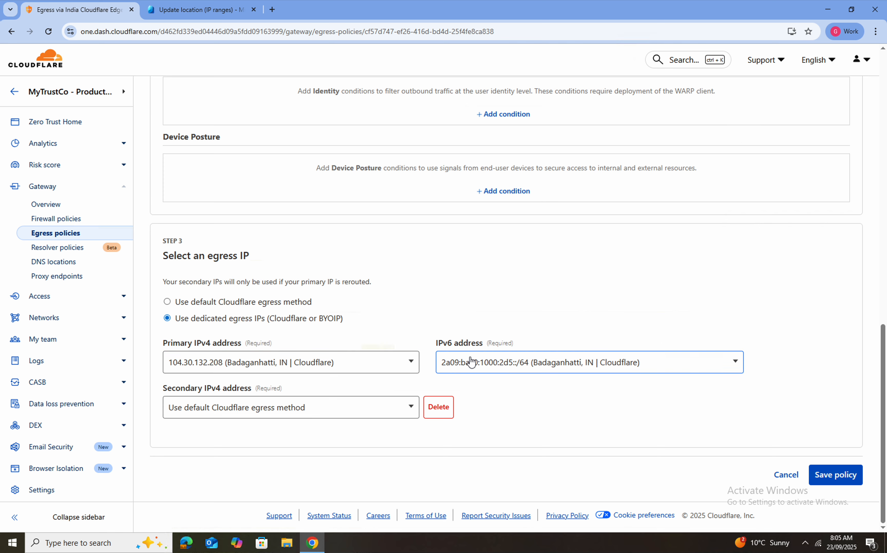
pyautogui.click(75, 233)
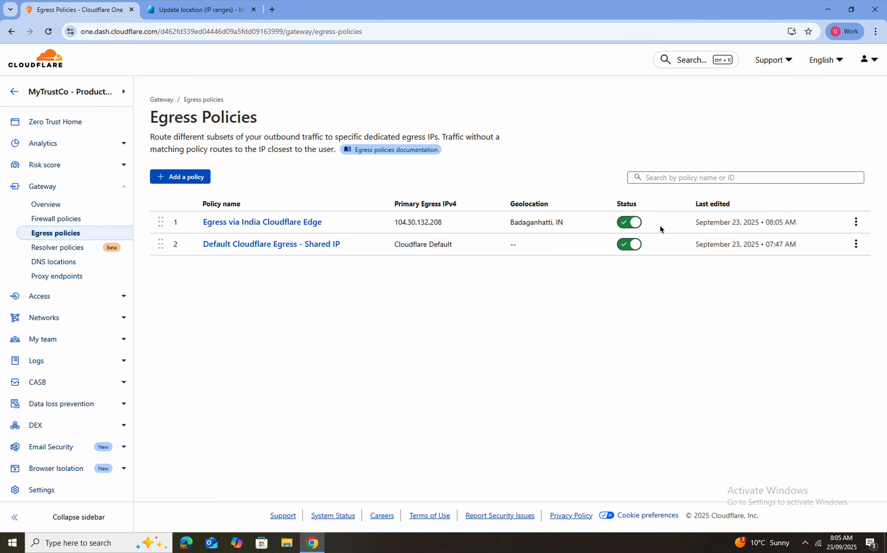
# Reconnect the WARP client
pyautogui.click(805, 543)
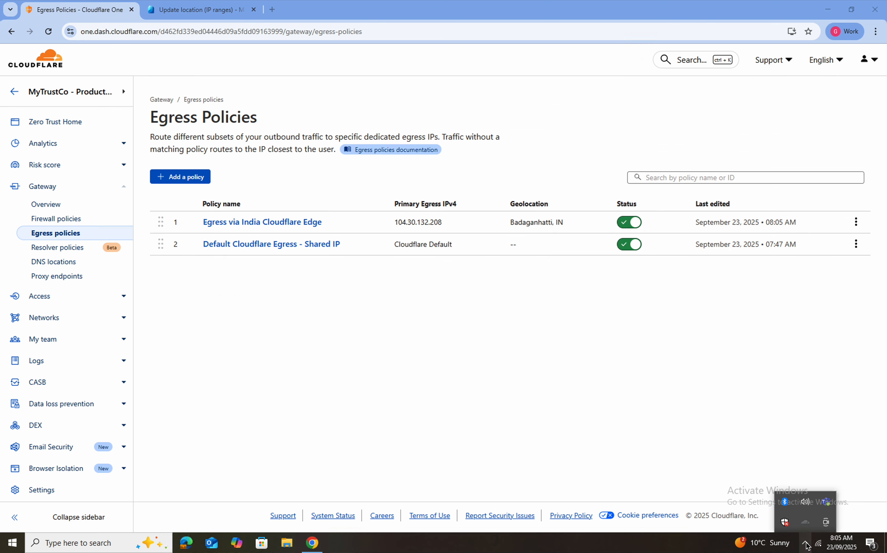
pyautogui.click(805, 526)
pyautogui.click(781, 394)
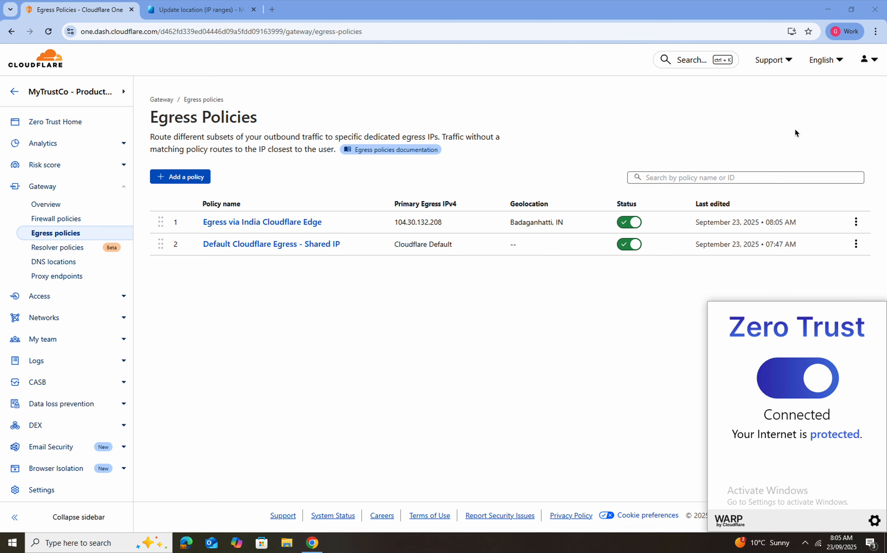
# Verify in a new incognito window that ipv4.icanhazip.com reports 104.30.132.208
pyautogui.click(874, 31)
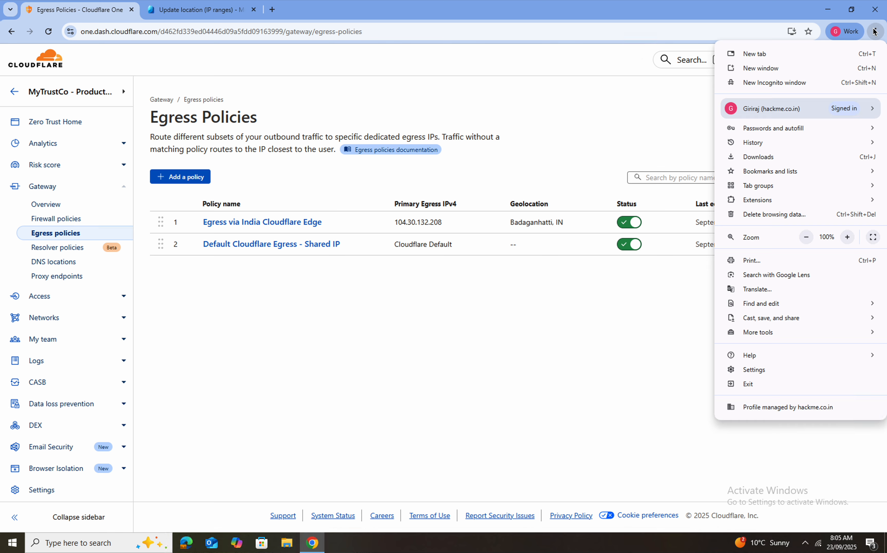
pyautogui.click(783, 84)
pyautogui.write('ipv4')
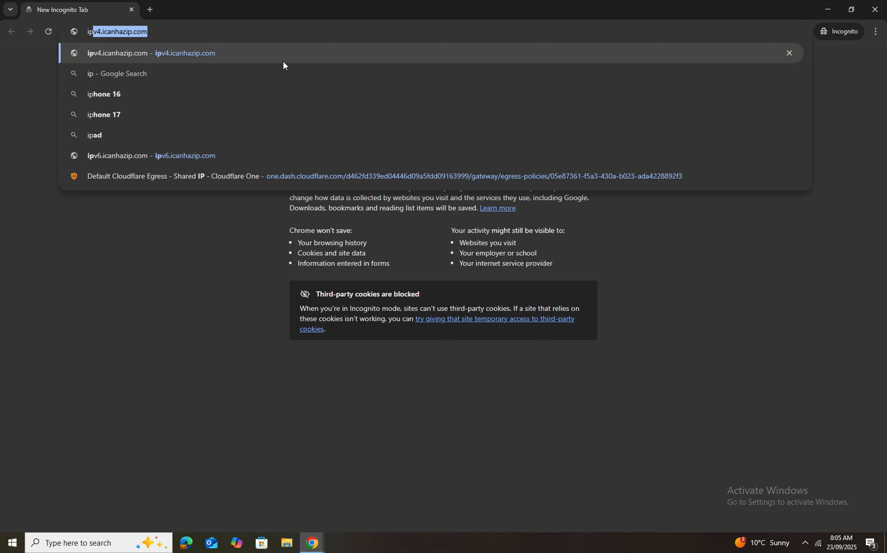
pyautogui.press('Return')
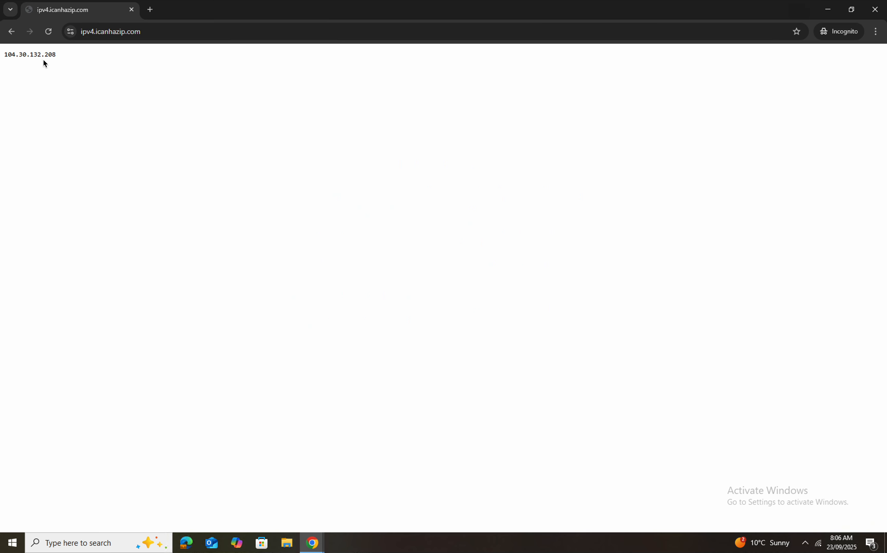
pyautogui.doubleClick(40, 55)
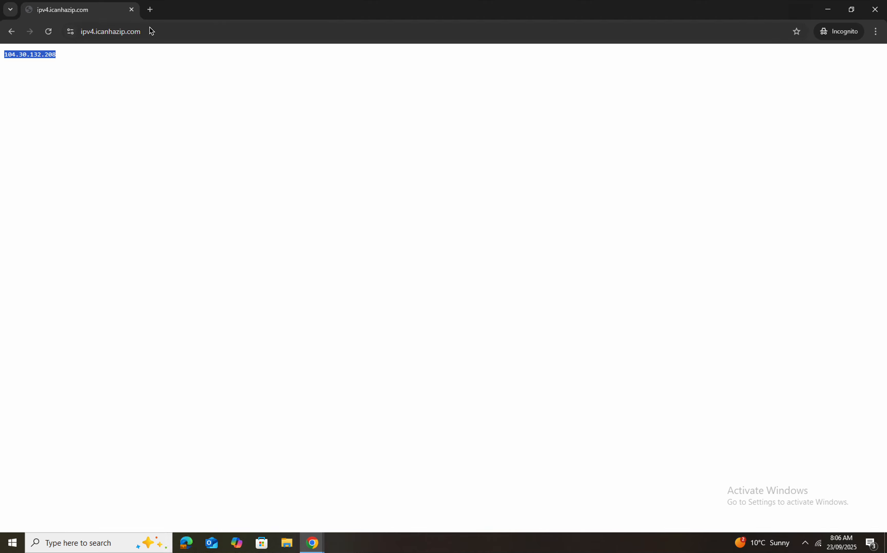
# Search 'outlook login' in a new tab and go to Outlook's Sign in page
pyautogui.click(150, 10)
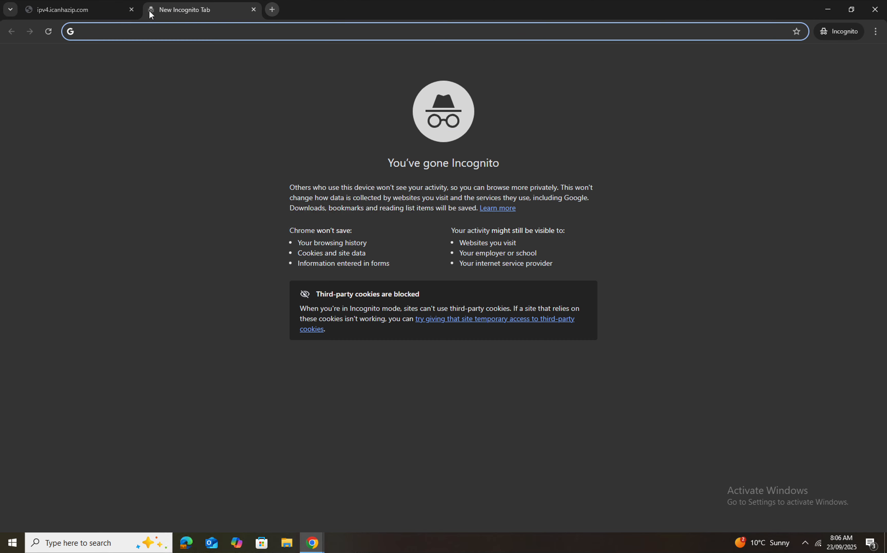
pyautogui.write('ouy')
pyautogui.press('BackSpace')
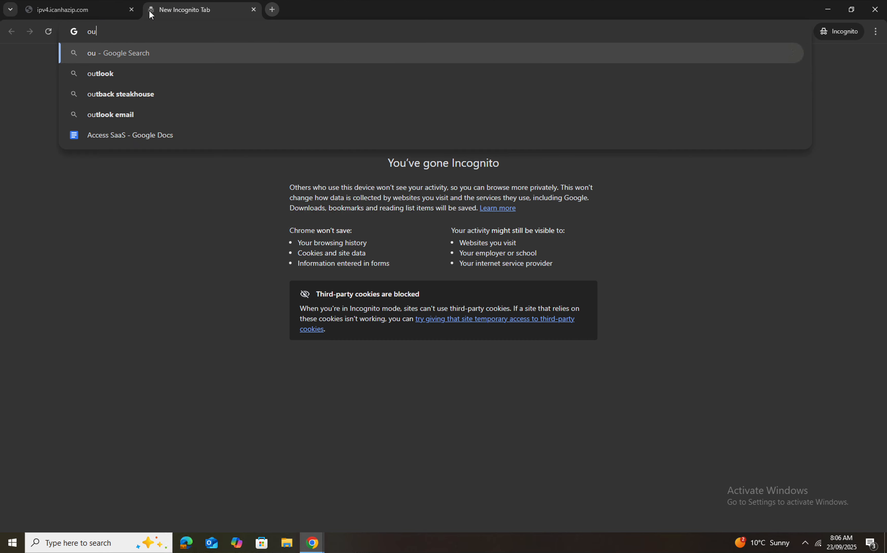
pyautogui.write('tlook login')
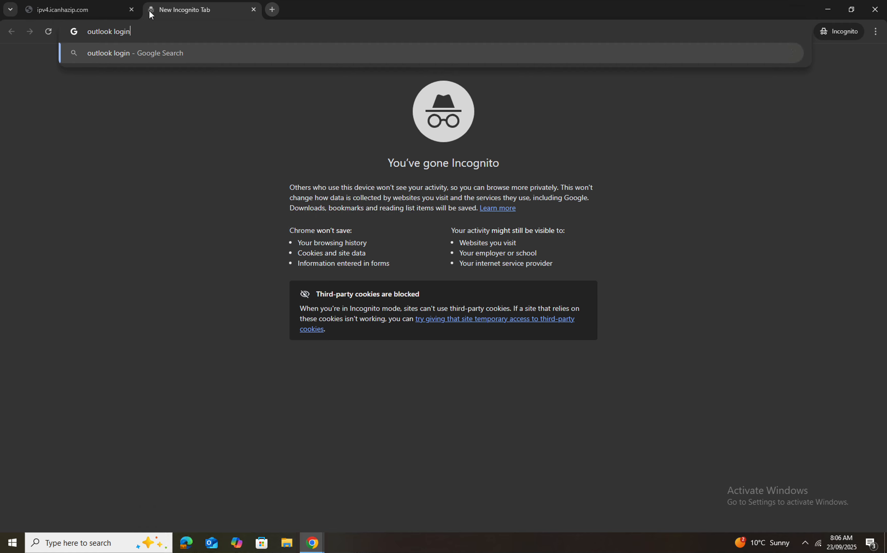
pyautogui.press('Return')
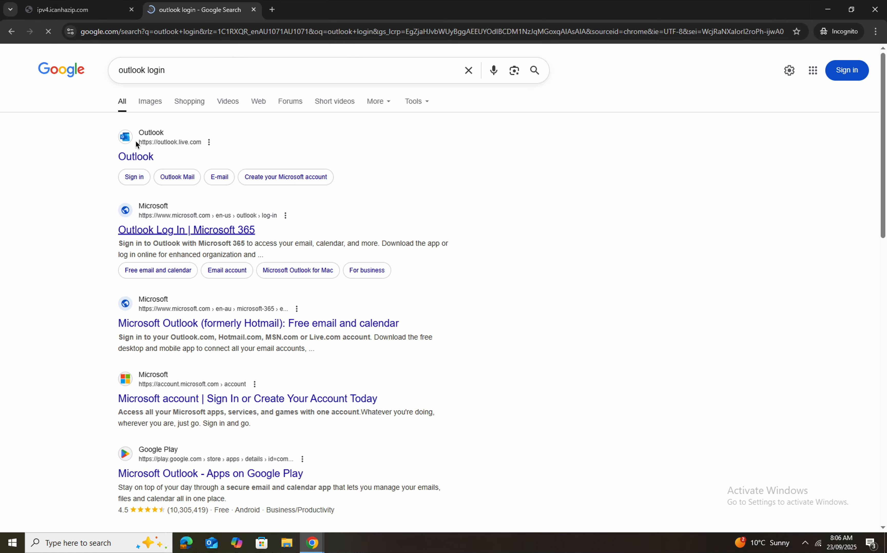
pyautogui.click(136, 157)
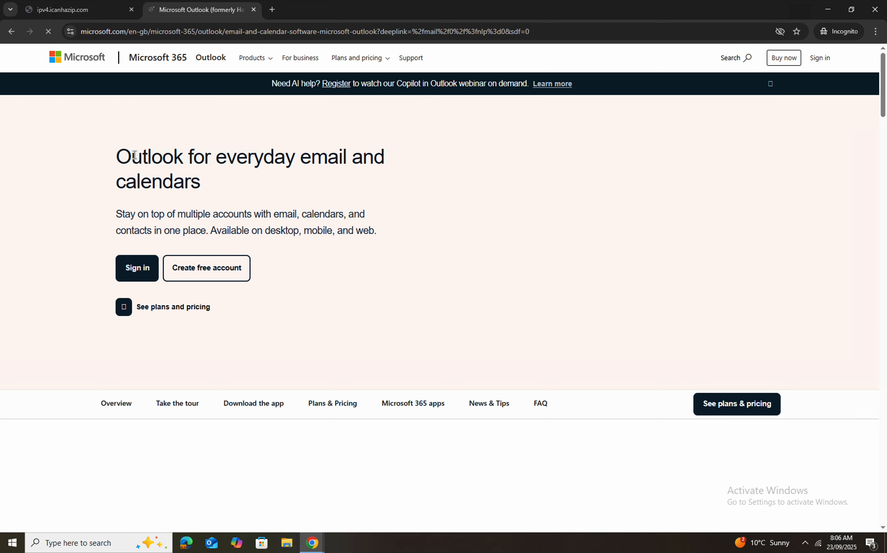
pyautogui.click(821, 58)
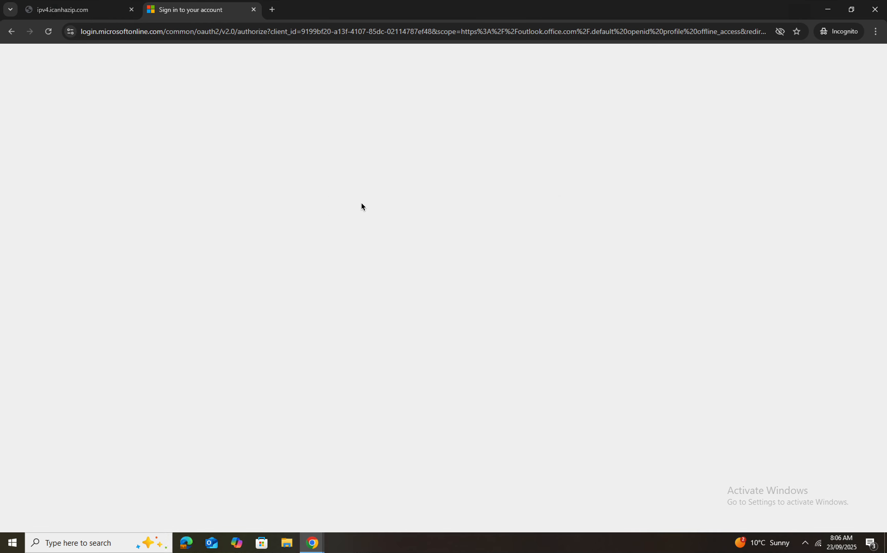
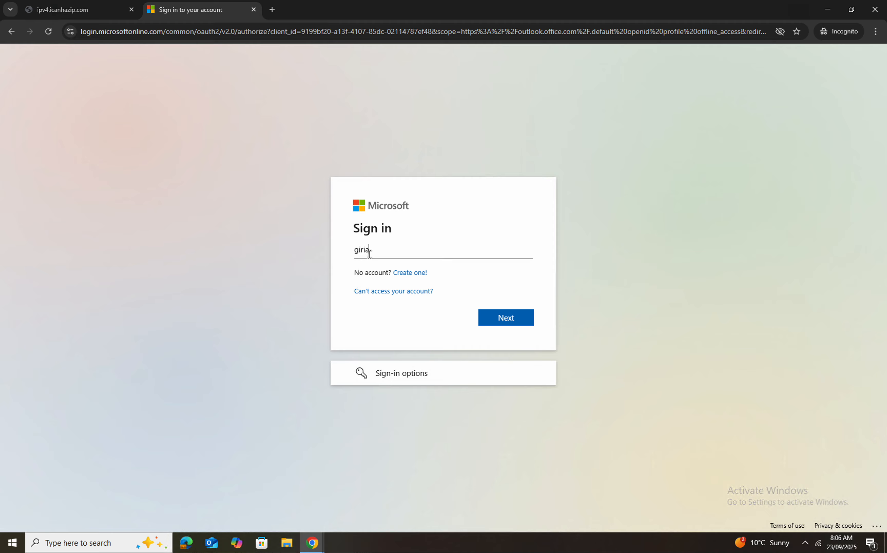
# Enter the work account's e-mail address and password to sign in
pyautogui.press('Return')
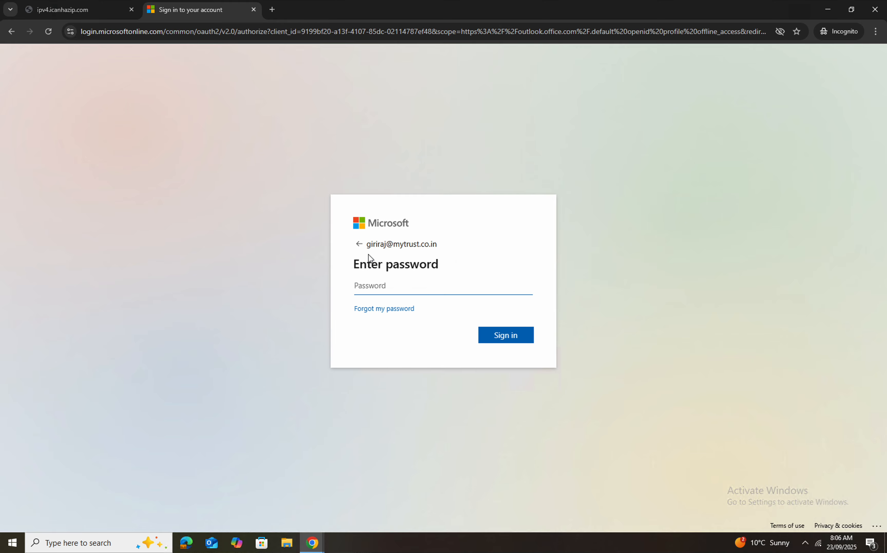
pyautogui.write('•••••••••••••••')
pyautogui.press('Return')
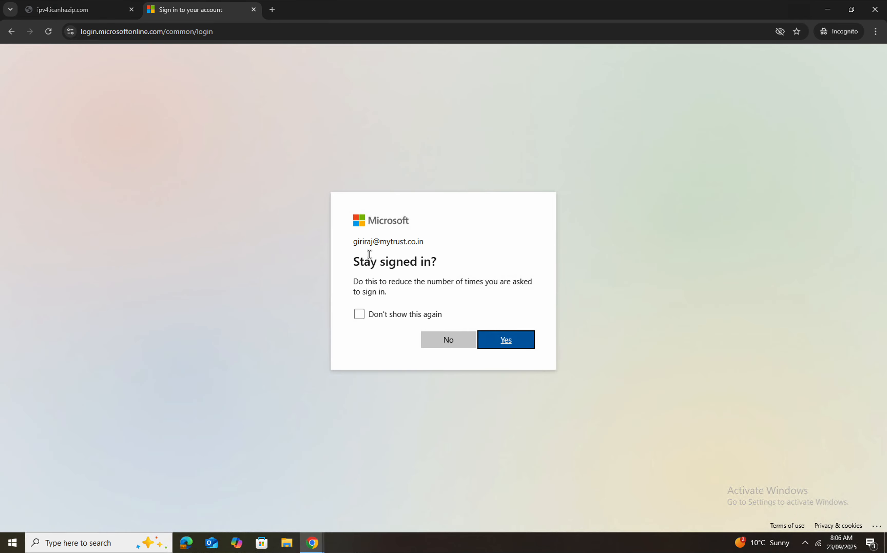
# Decline staying signed in and confirm the Outlook inbox alongside the IP check tab
pyautogui.click(428, 342)
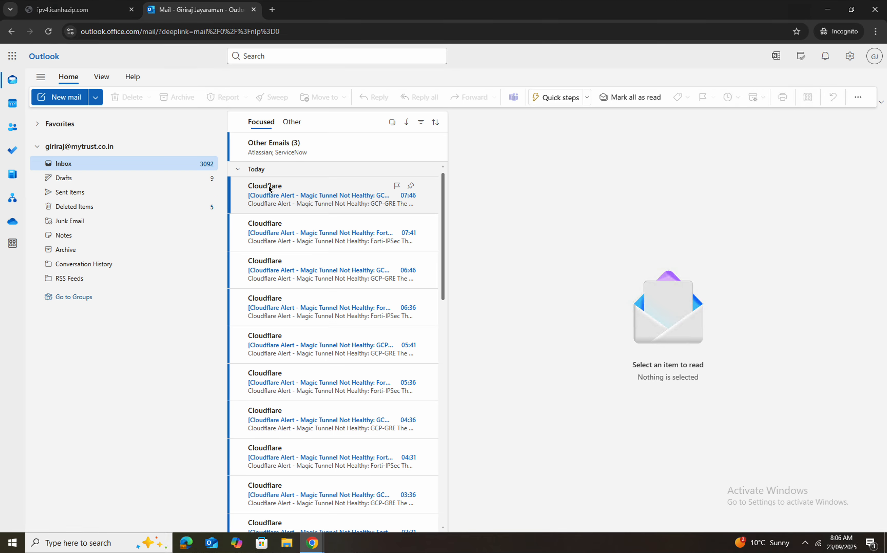
pyautogui.click(84, 10)
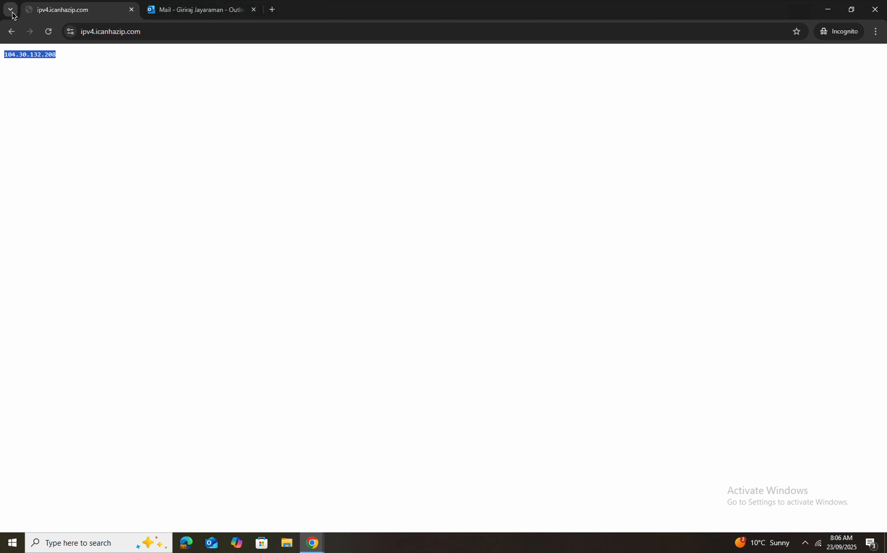
pyautogui.click(169, 10)
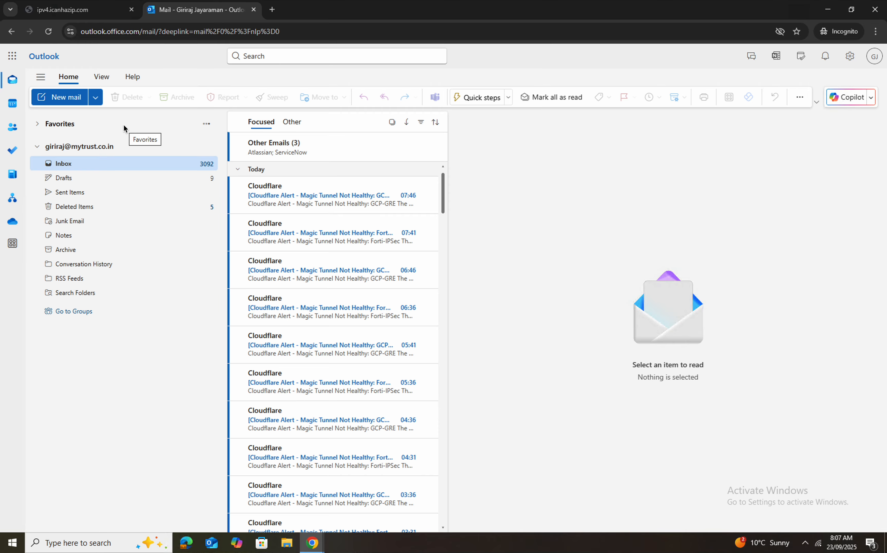
# Close the incognito window, returning to the Cloudflare Egress Policies list
pyautogui.click(9, 9)
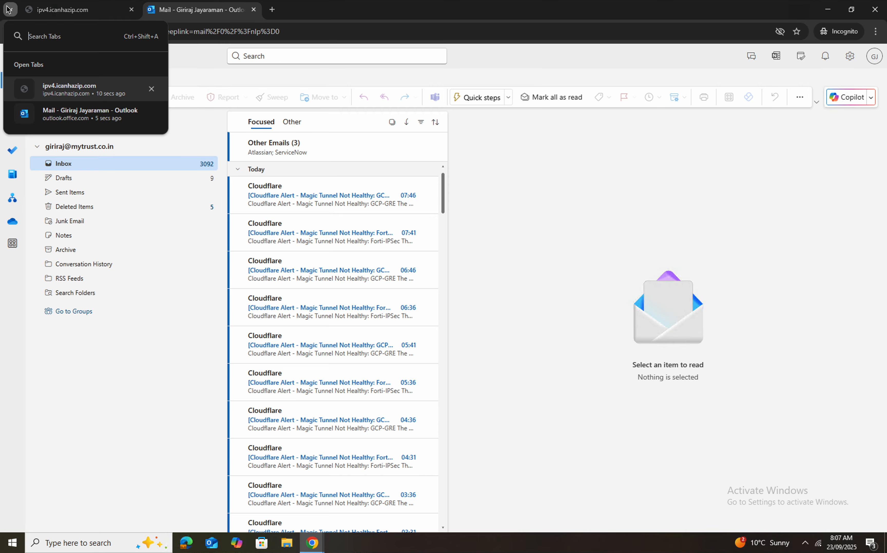
pyautogui.click(291, 37)
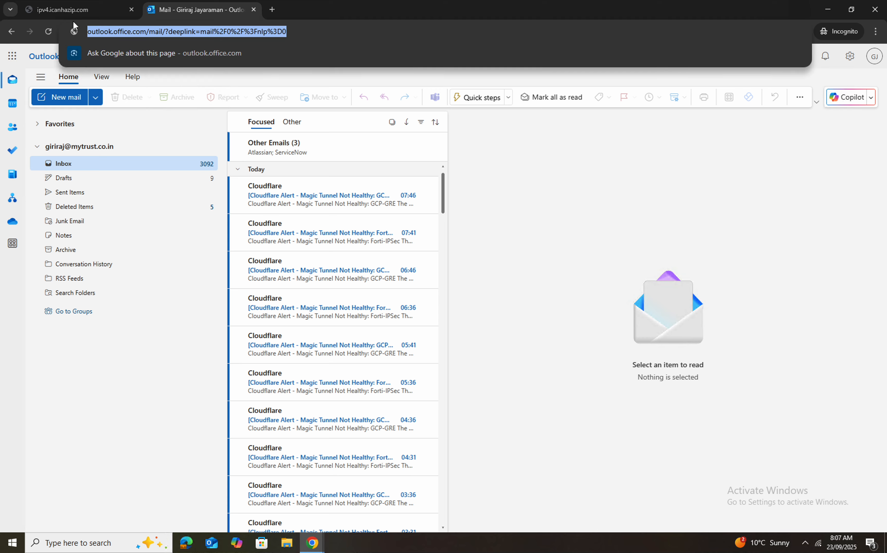
pyautogui.hotkey('ctrl', 'shift', 'a')
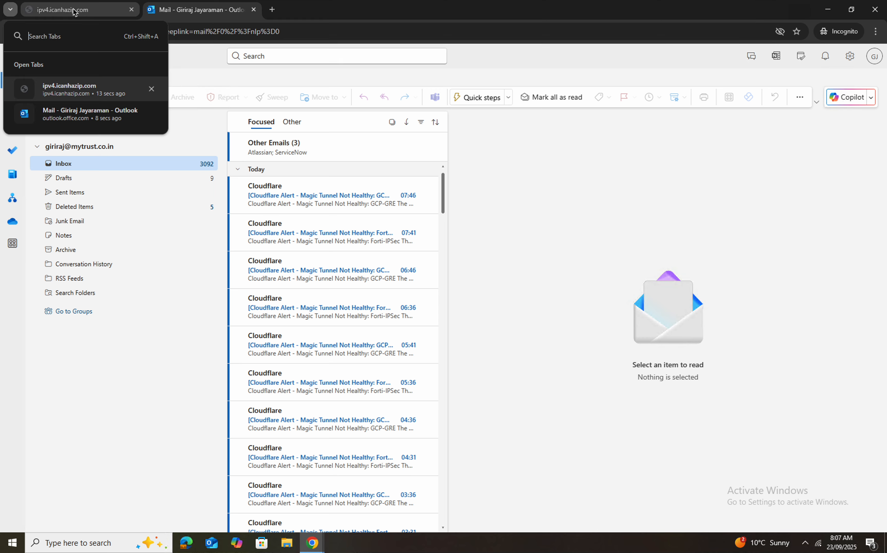
pyautogui.click(875, 10)
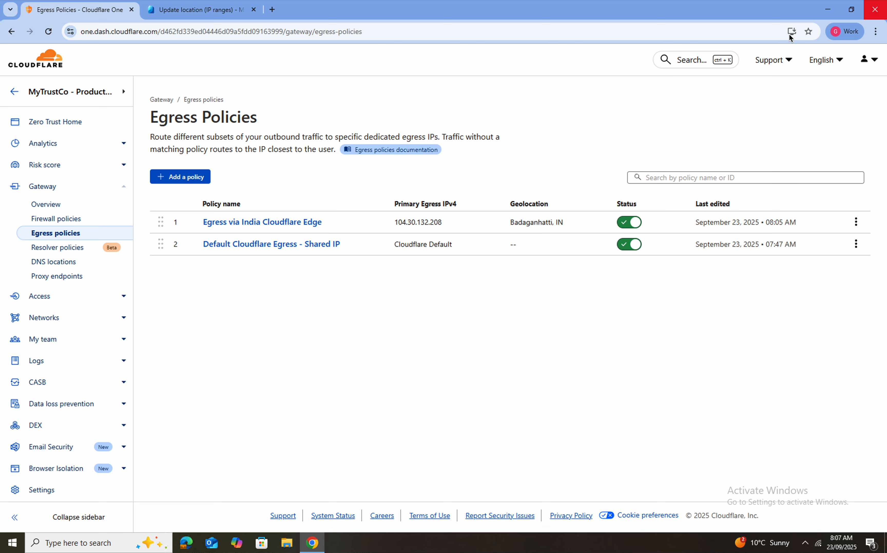